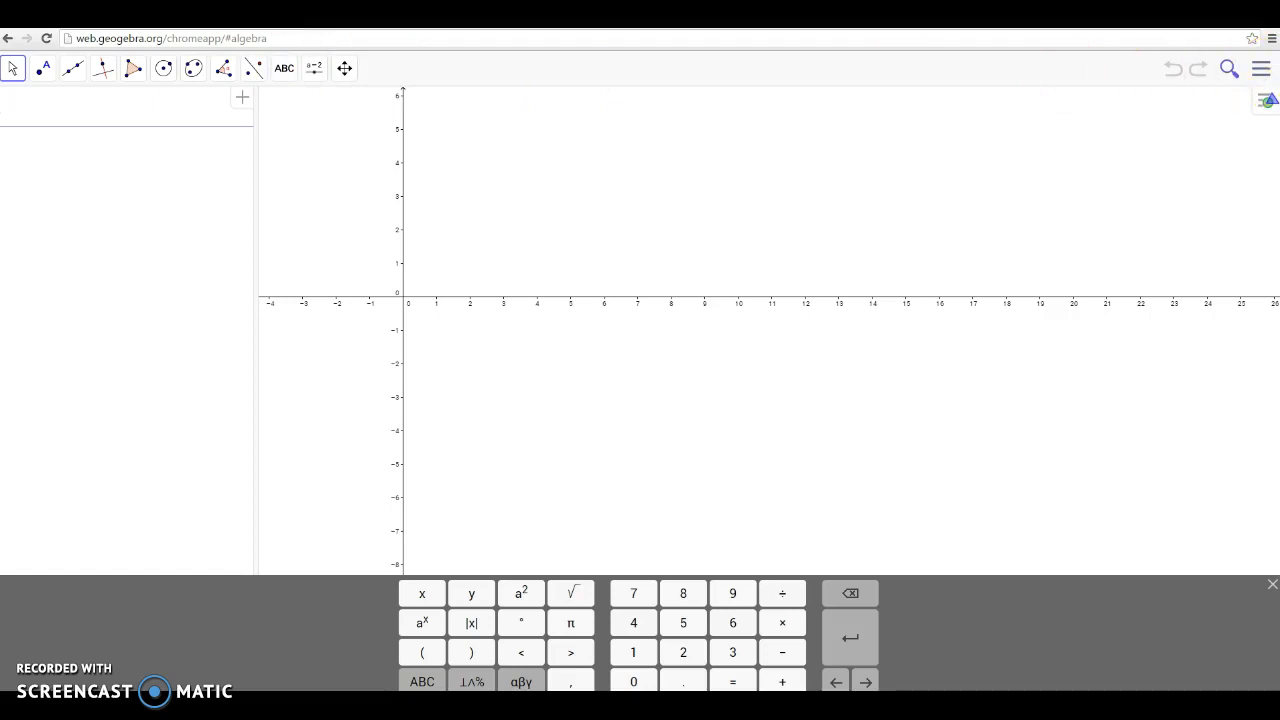
Show the 3D Graphics view and hide the 2D Graphics view, keeping the Algebra view open.
{"action": "left_click", "coordinate": [1263, 73]}
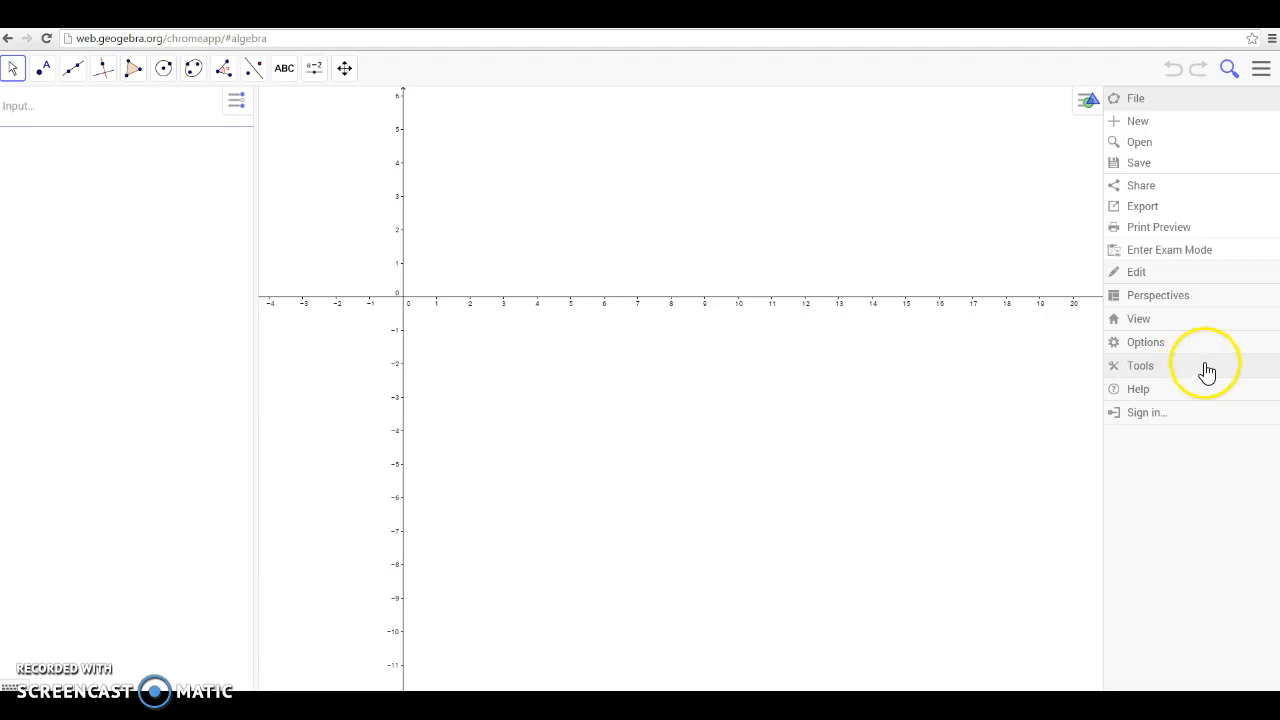
{"action": "left_click", "coordinate": [1155, 327]}
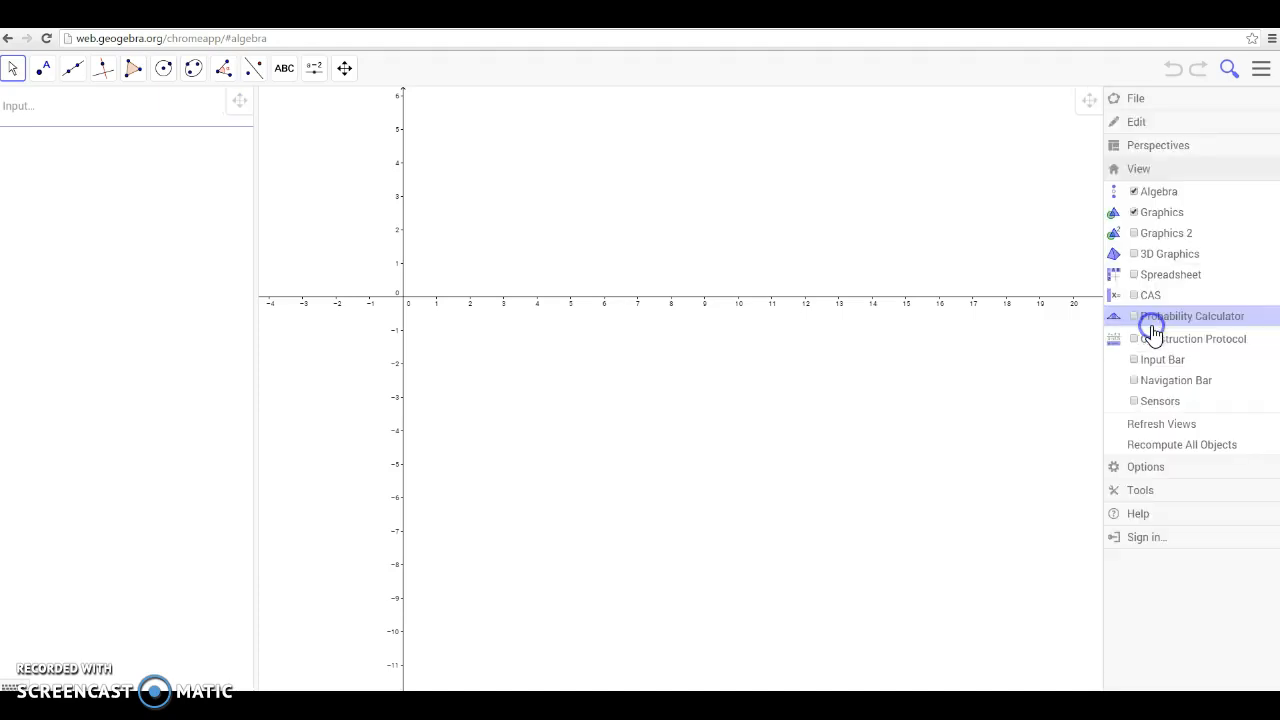
{"action": "left_click", "coordinate": [1145, 256]}
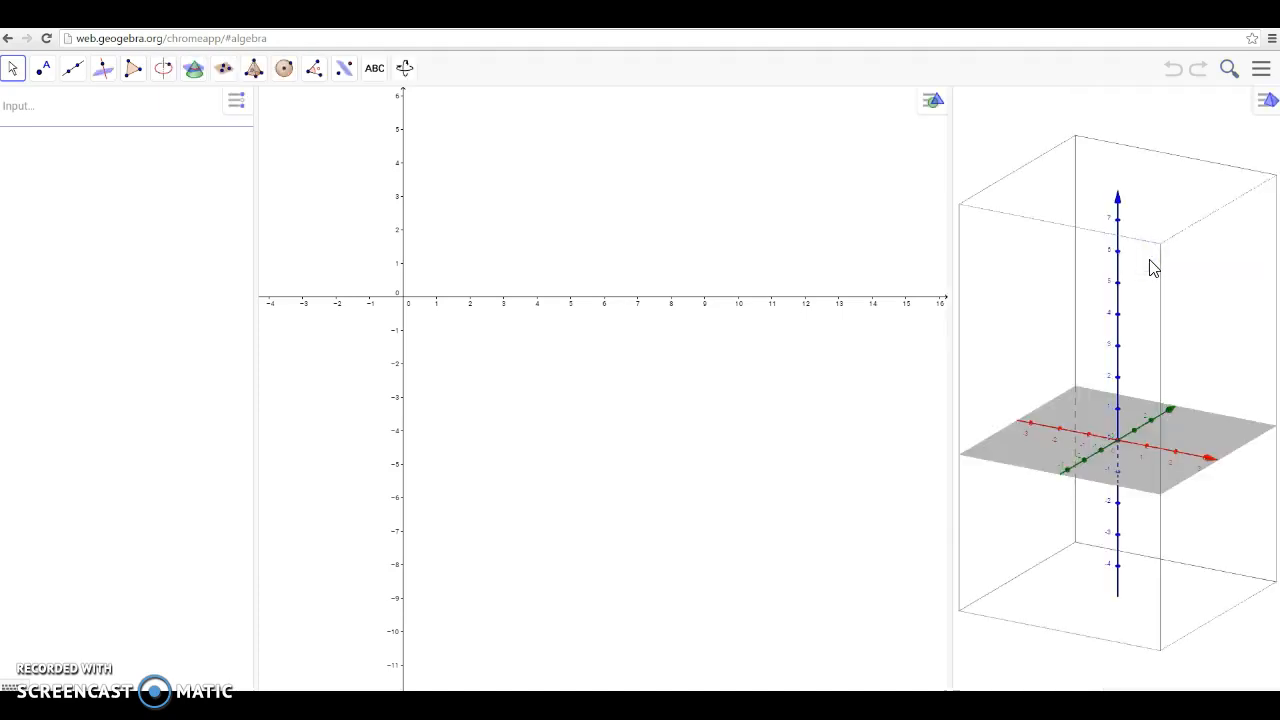
{"action": "left_click", "coordinate": [1262, 70]}
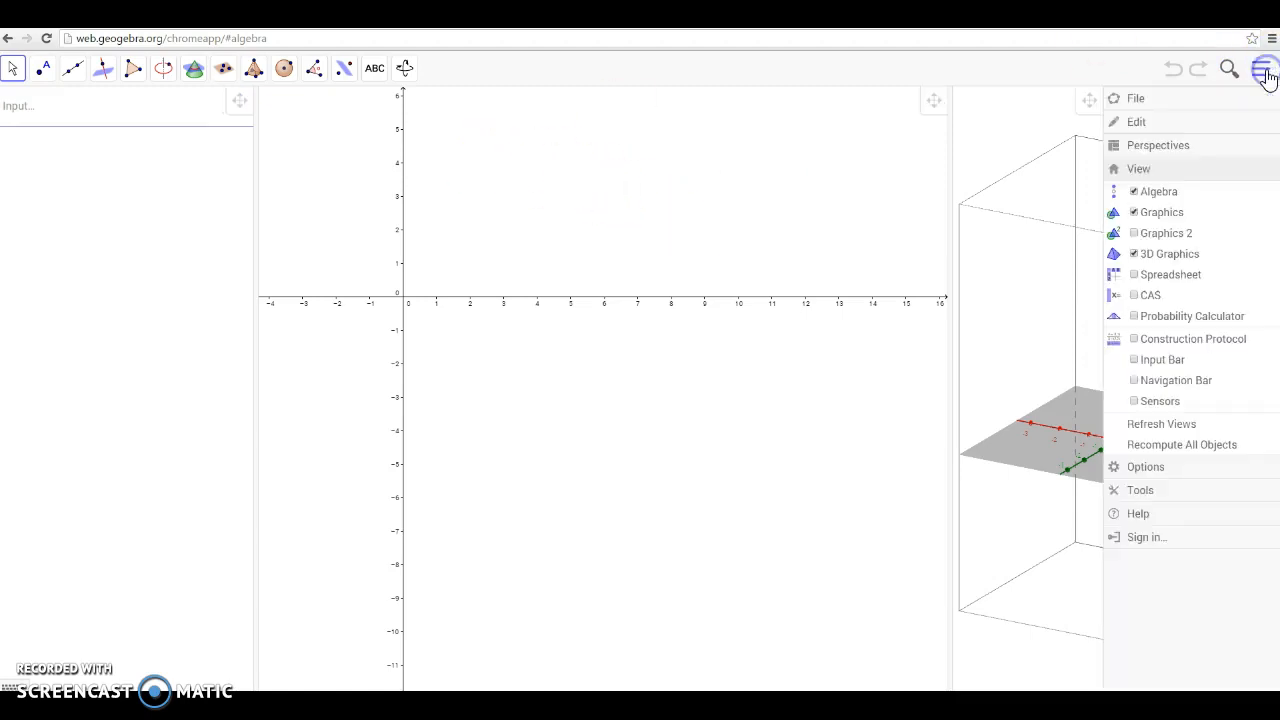
{"action": "left_click", "coordinate": [1137, 215]}
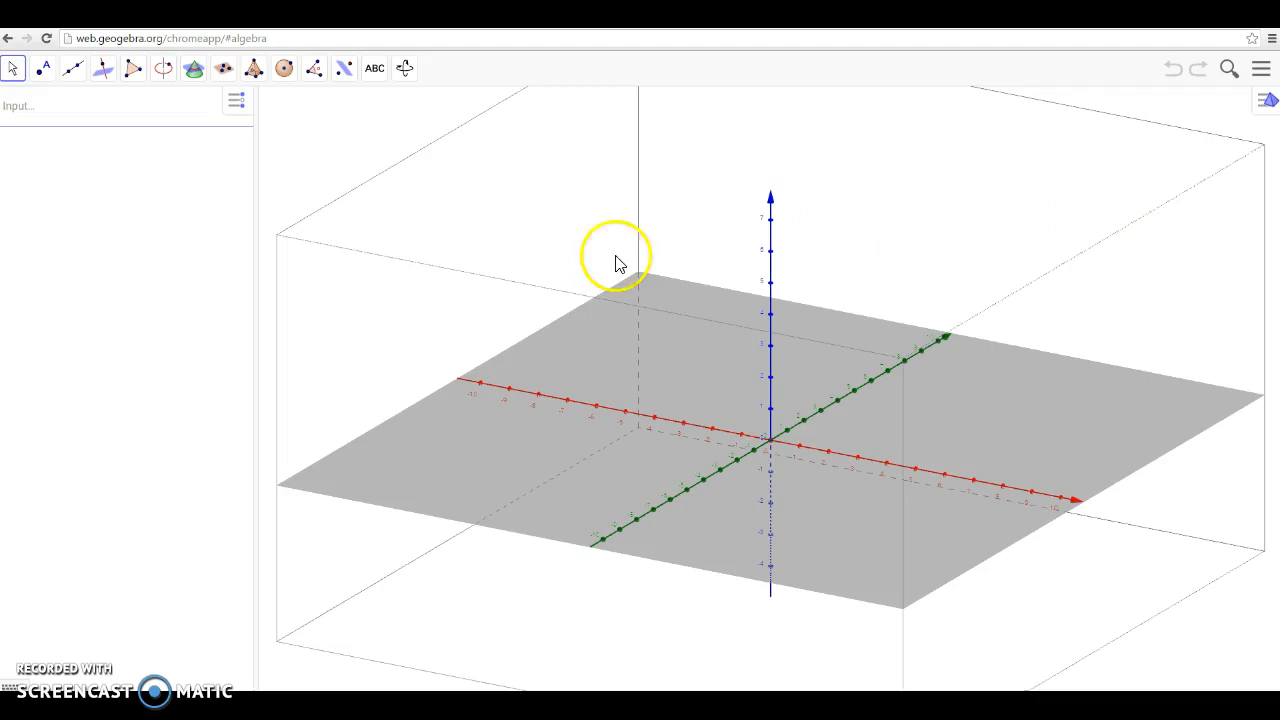
Plot the plane 2x + 3y + z = 10 and inspect it in the 3D view from different angles.
{"action": "left_click", "coordinate": [112, 106]}
{"action": "left_click", "coordinate": [57, 124]}
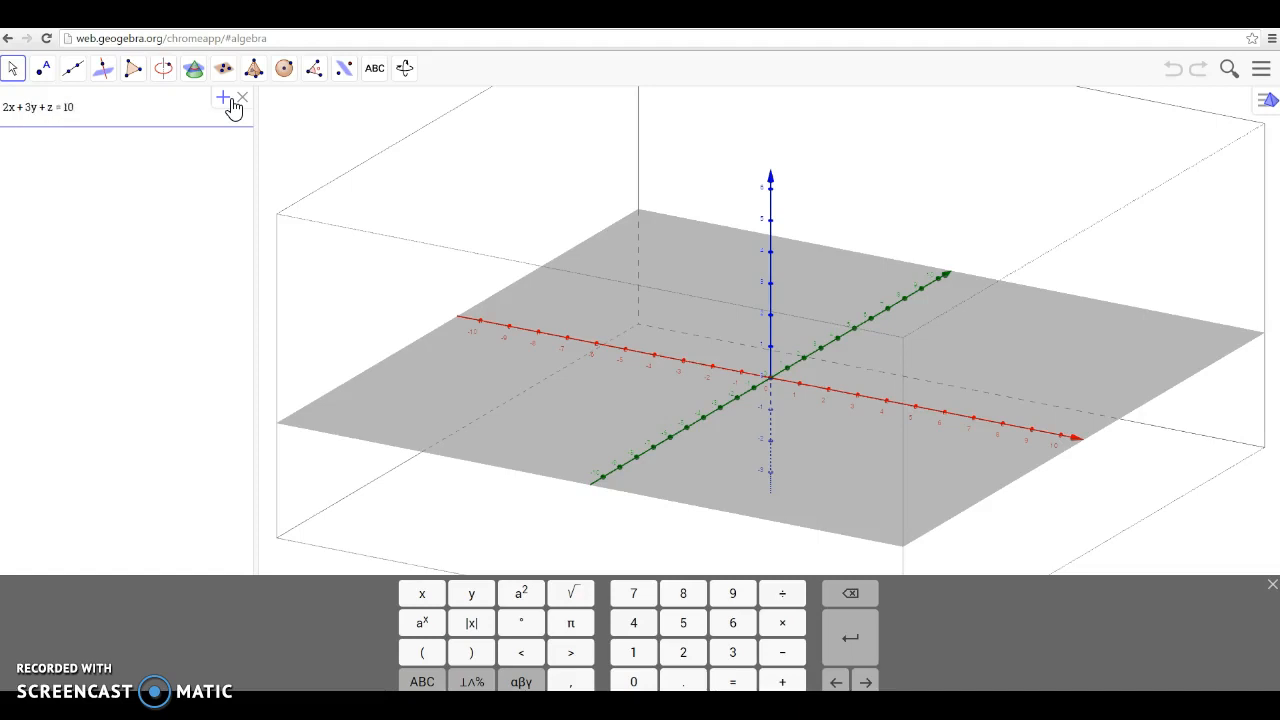
{"action": "key", "text": "Return"}
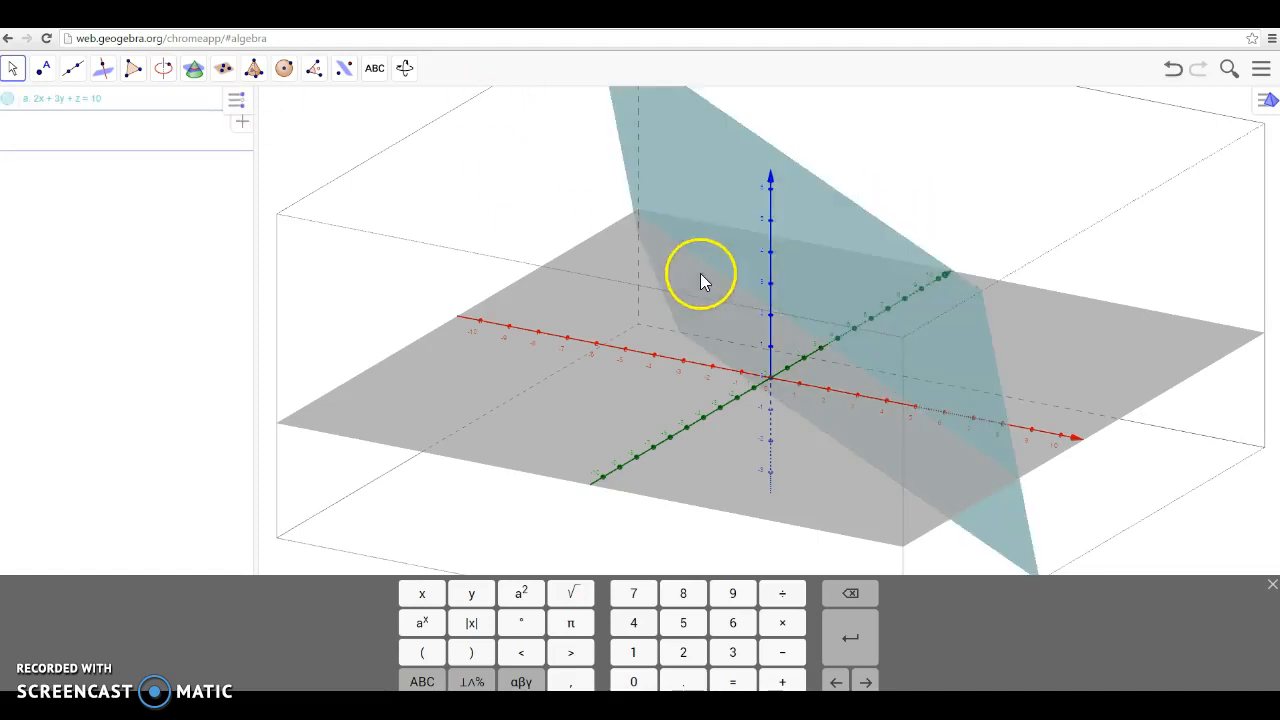
{"action": "left_click_drag", "start_coordinate": [578, 248], "coordinate": [530, 252]}
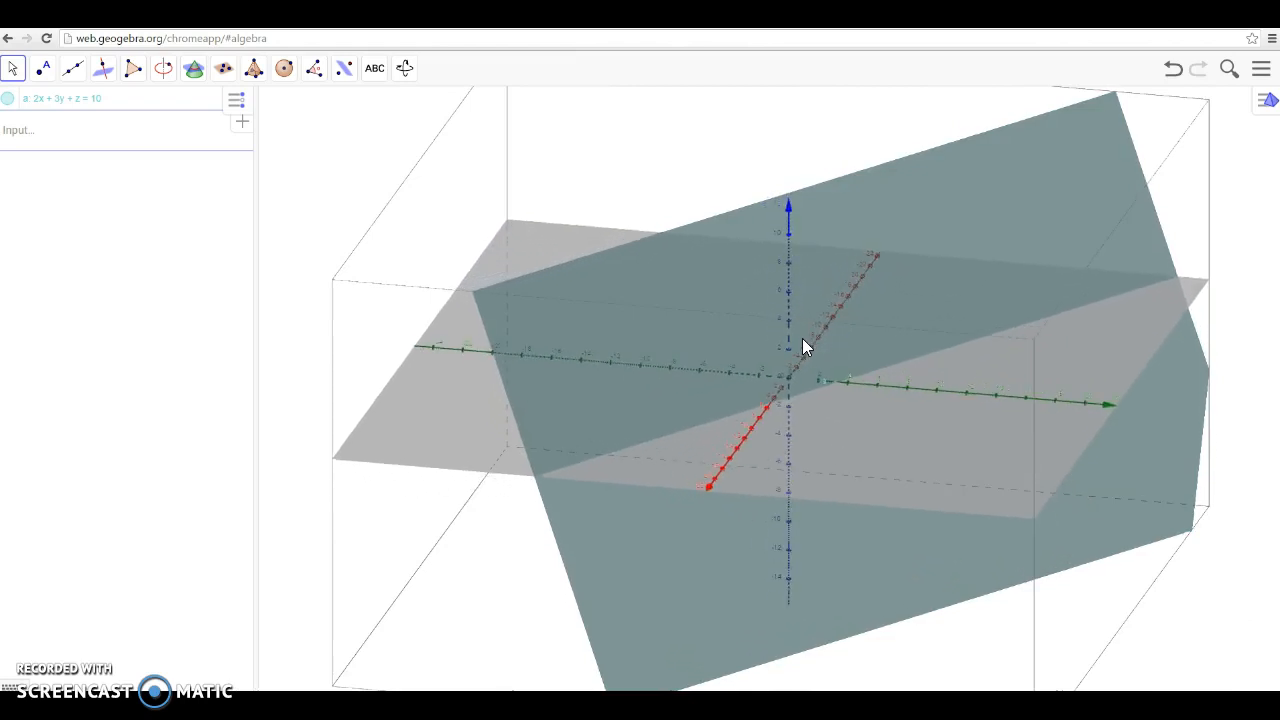
{"action": "left_click", "coordinate": [914, 306]}
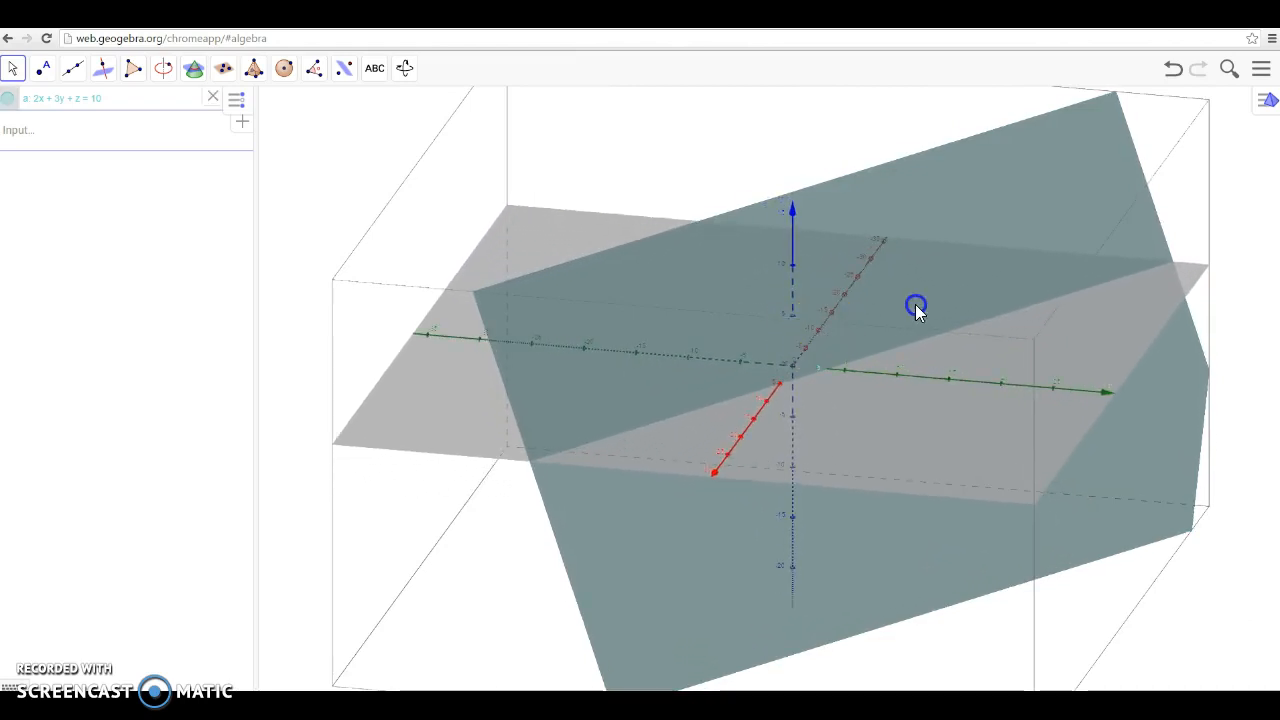
{"action": "mouse_move", "coordinate": [649, 459]}
{"action": "left_mouse_down"}
{"action": "mouse_move", "coordinate": [737, 417]}
{"action": "mouse_move", "coordinate": [732, 400]}
{"action": "mouse_move", "coordinate": [723, 457]}
{"action": "mouse_move", "coordinate": [633, 477]}
{"action": "mouse_move", "coordinate": [661, 467]}
{"action": "left_mouse_up"}
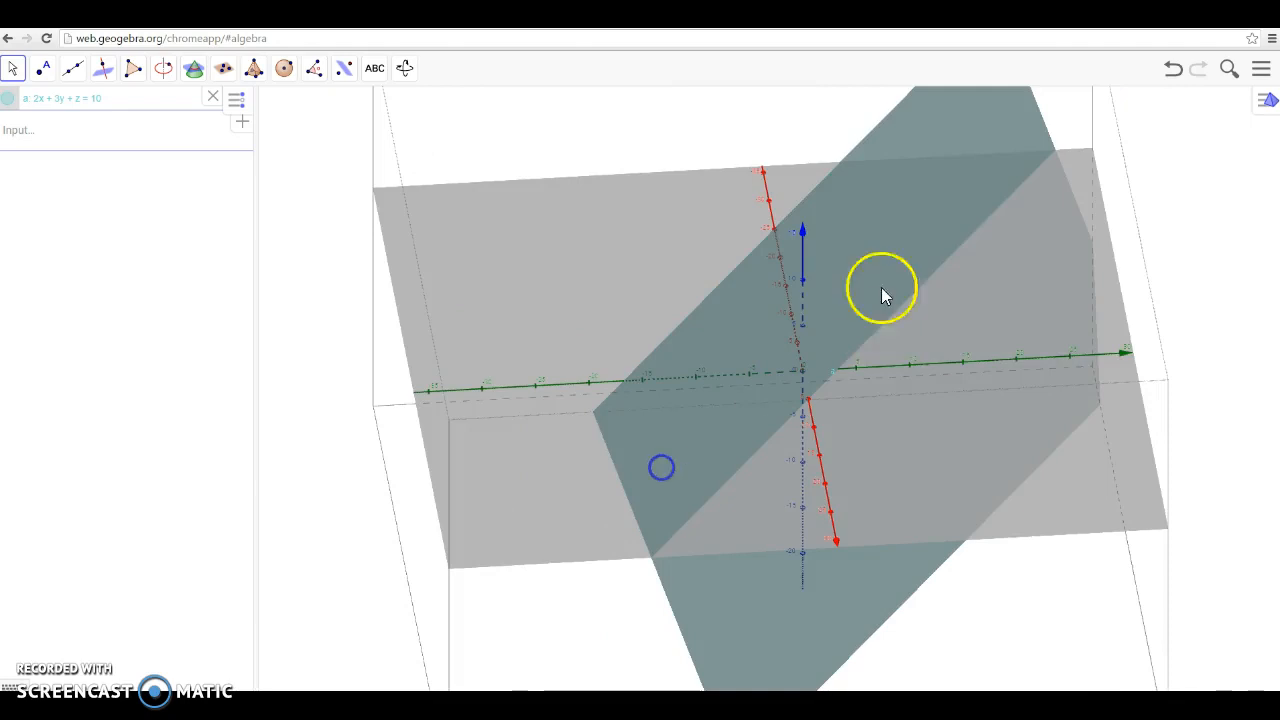
Try to change the plane's equation to 100x + 300y + 2z = 1000.
{"action": "left_click", "coordinate": [1258, 70]}
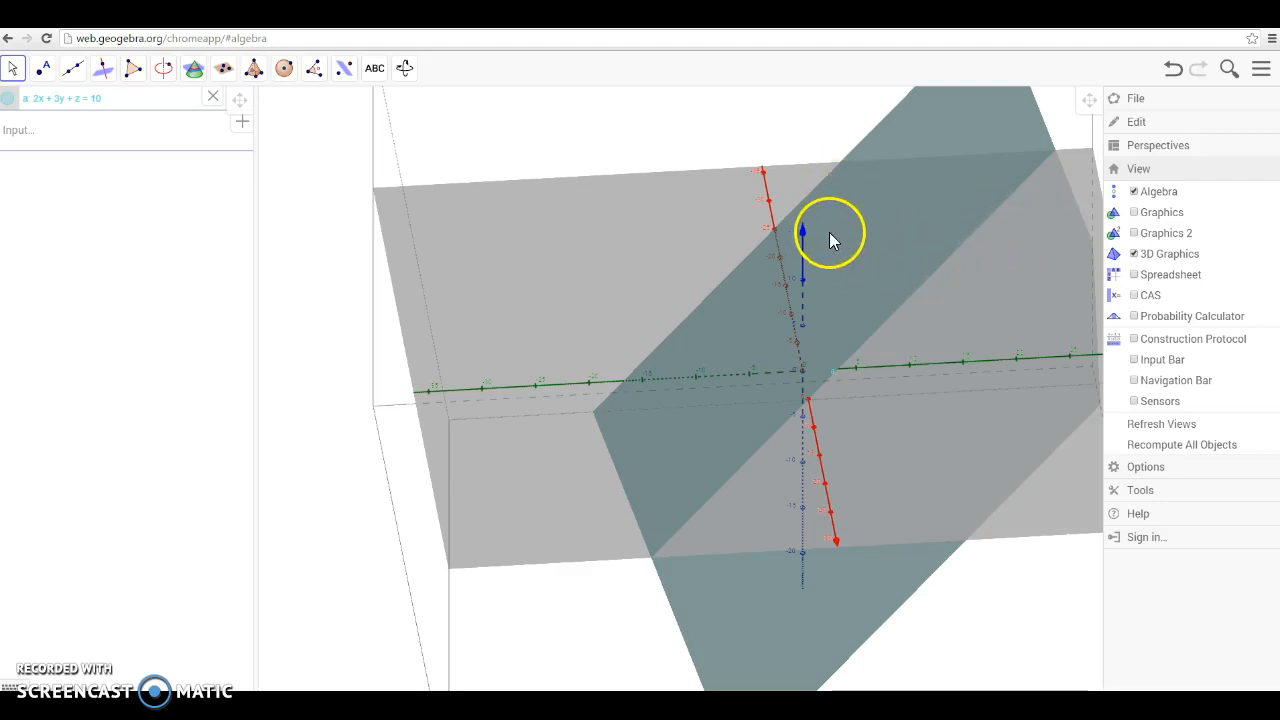
{"action": "left_click", "coordinate": [43, 103]}
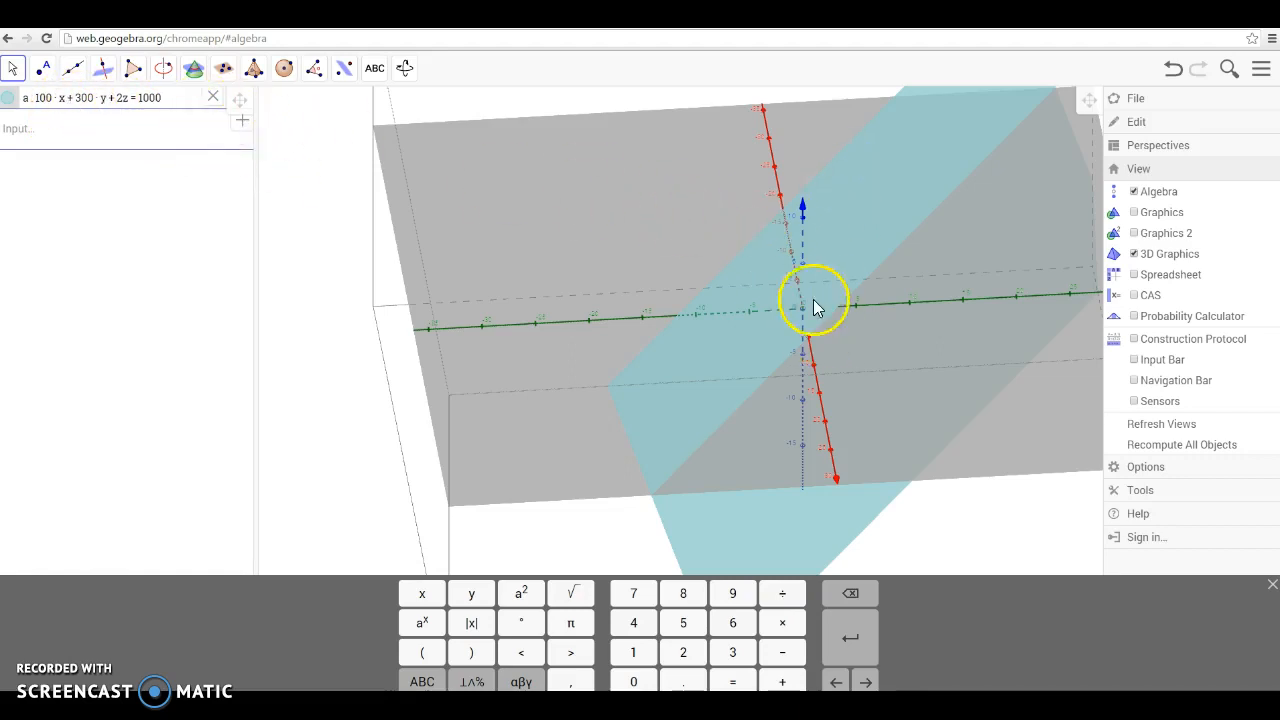
{"action": "left_click", "coordinate": [814, 187]}
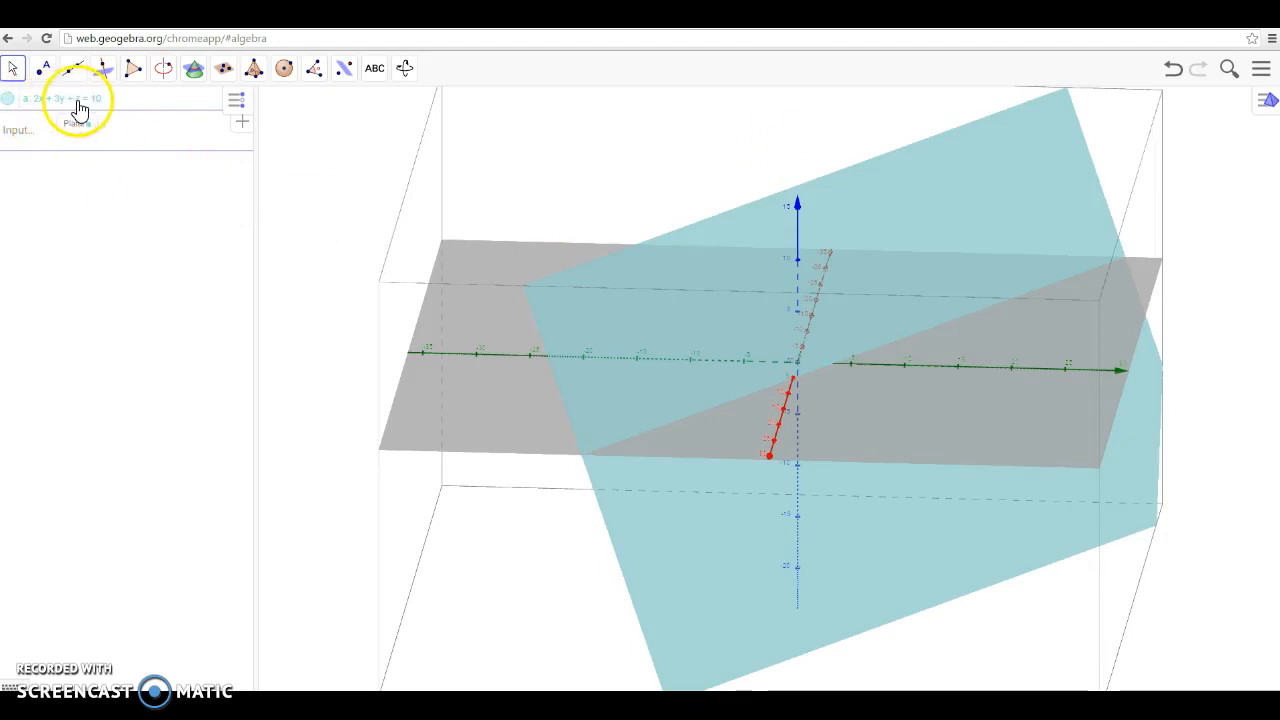
Change the plane's equation to 200x + 300y + z = 10000.
{"action": "left_click", "coordinate": [109, 101]}
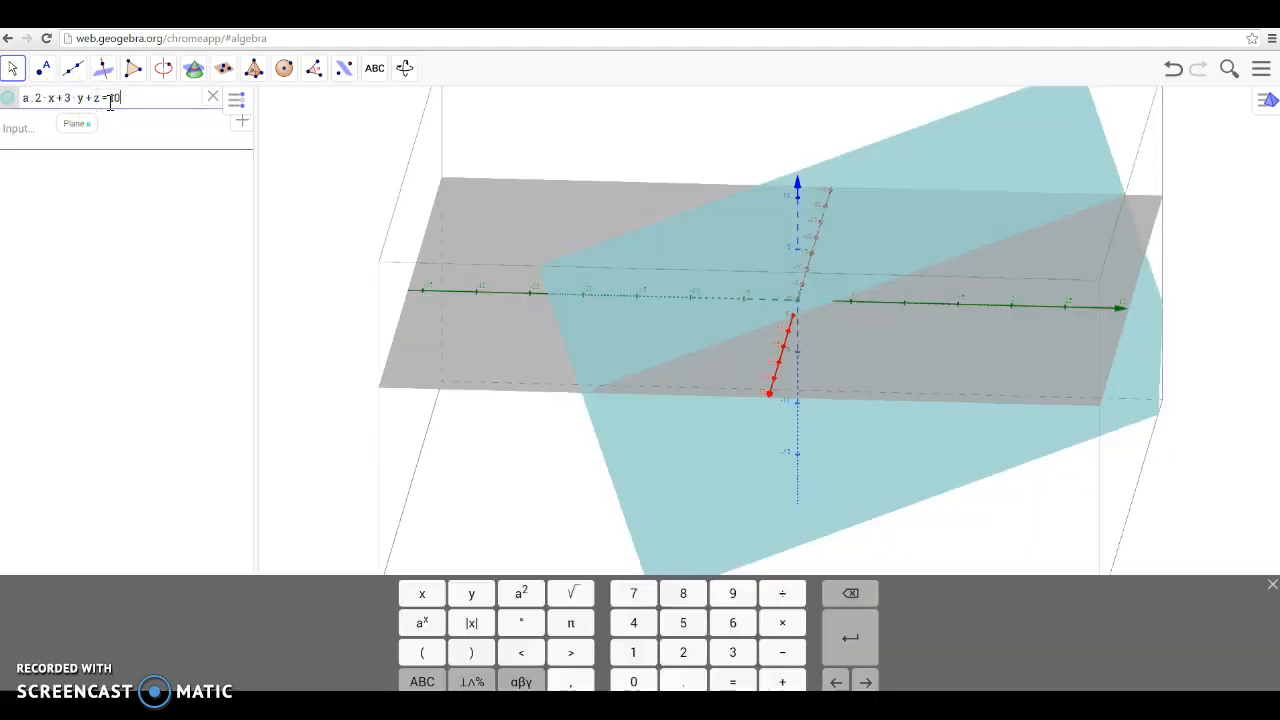
{"action": "left_click", "coordinate": [40, 99]}
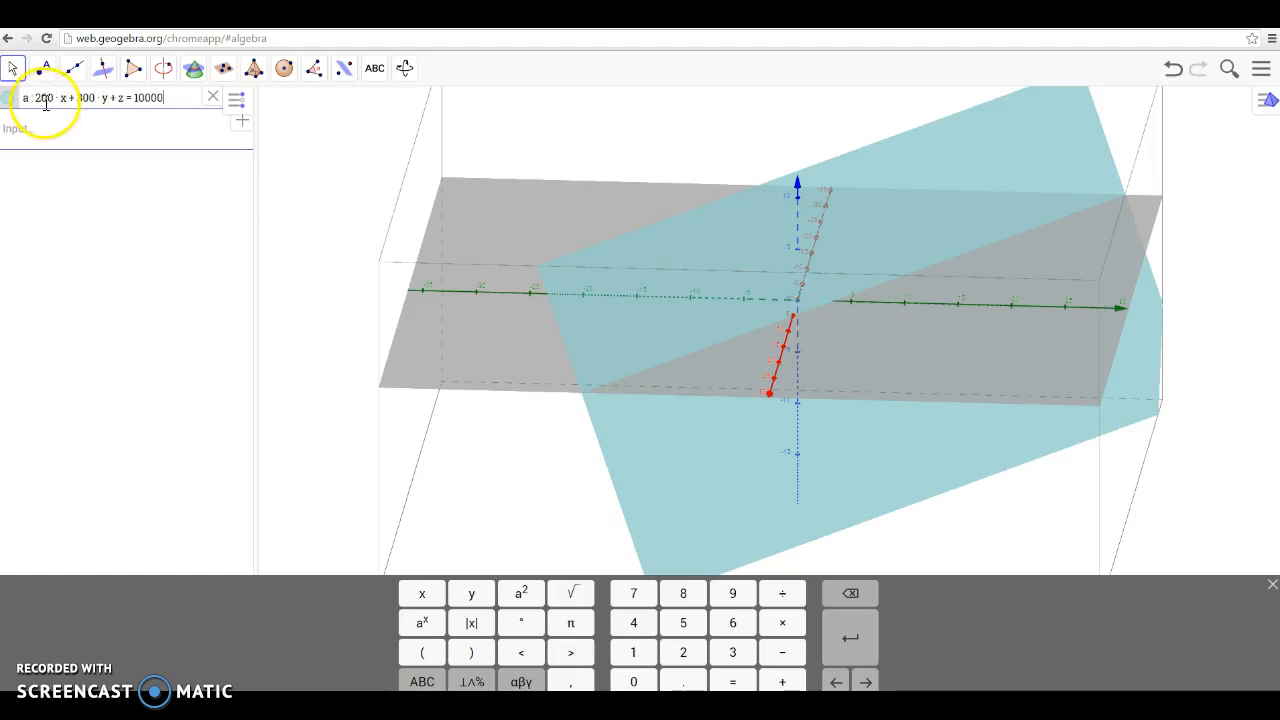
{"action": "left_click", "coordinate": [102, 155]}
Zoom out and rotate the 3D view to examine where the plane meets the axes.
{"action": "left_click_drag", "start_coordinate": [912, 219], "coordinate": [809, 217]}
{"action": "scroll", "coordinate": [787, 290], "scroll_direction": "down", "scroll_amount": 5}
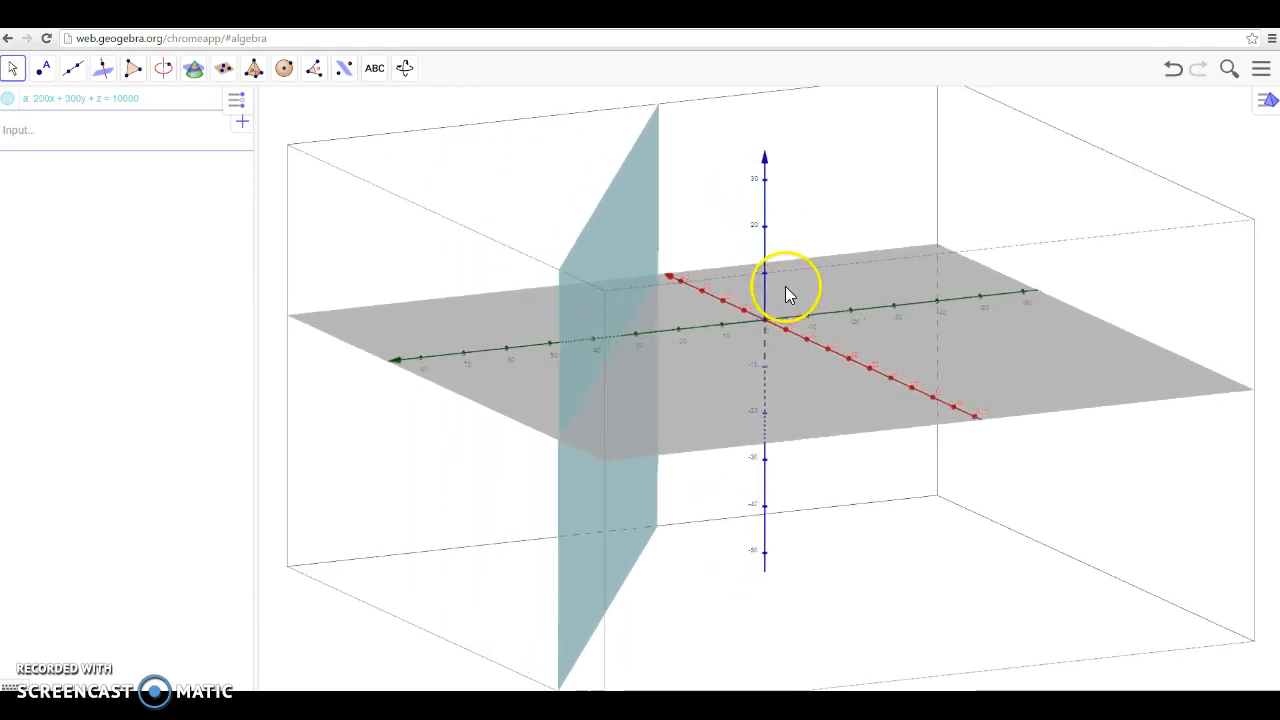
{"action": "scroll", "coordinate": [783, 285], "scroll_direction": "down", "scroll_amount": 5}
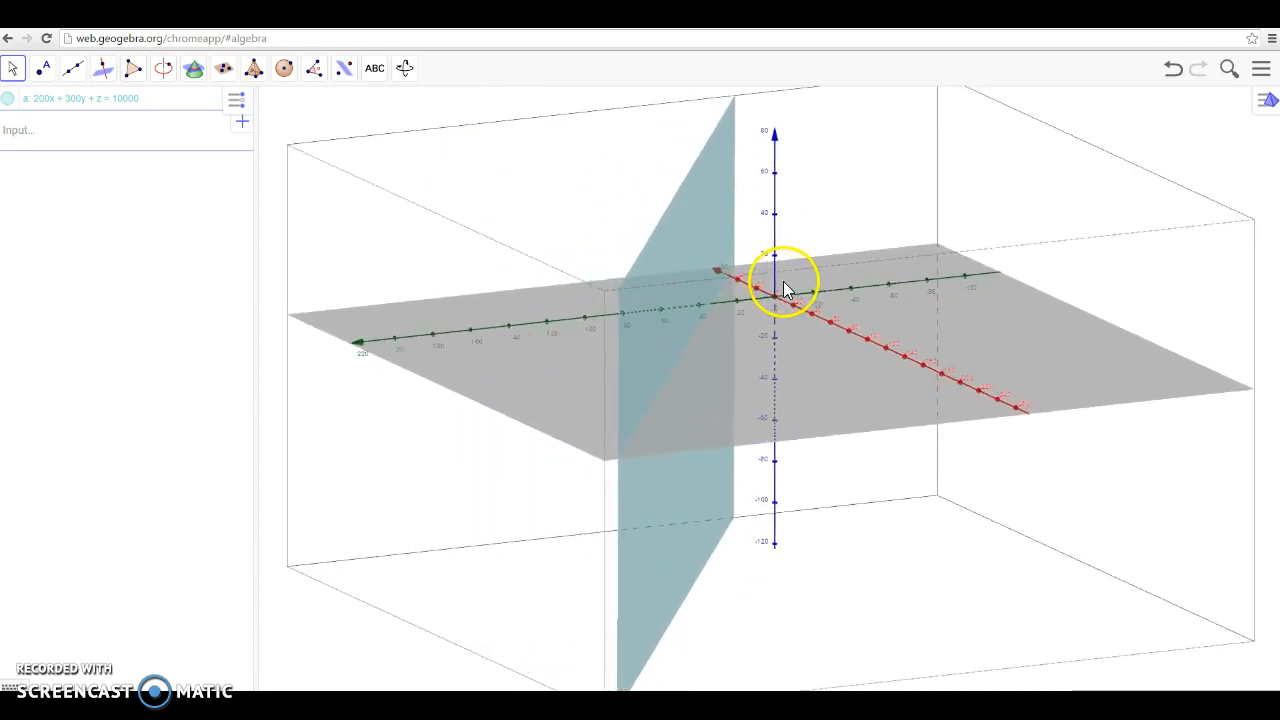
{"action": "scroll", "coordinate": [781, 283], "scroll_direction": "down", "scroll_amount": 5}
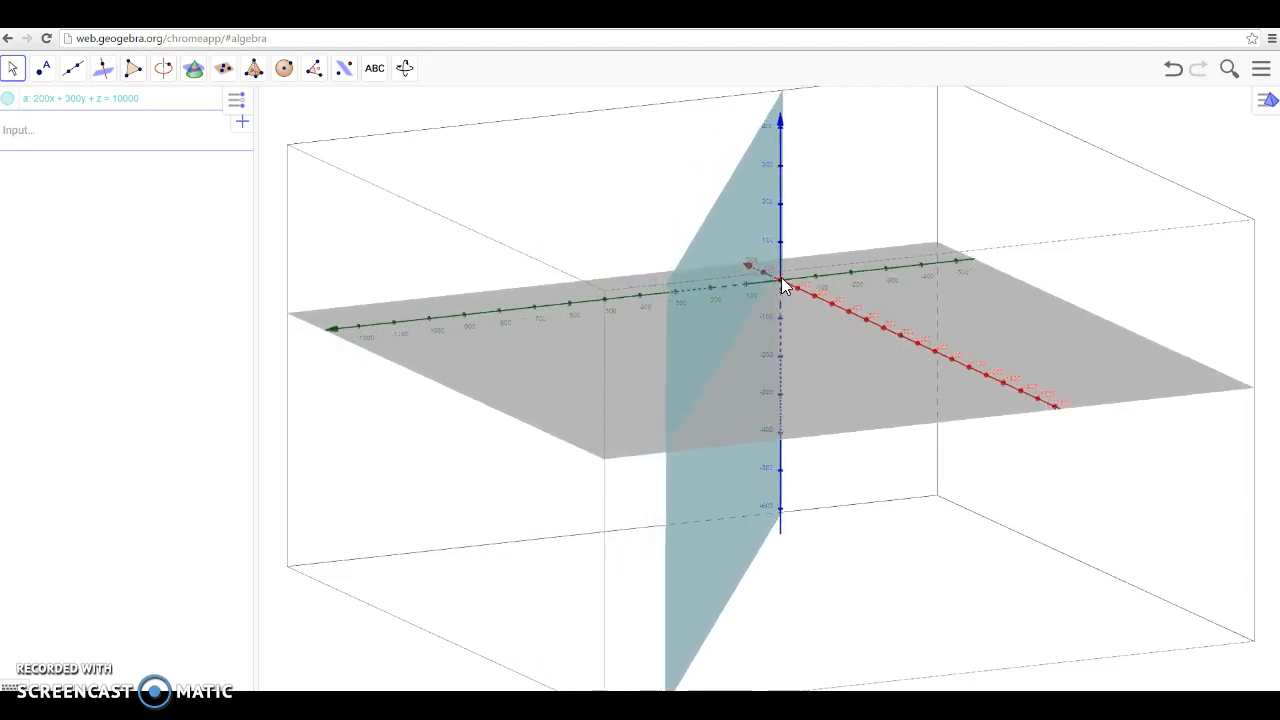
{"action": "left_click_drag", "start_coordinate": [781, 277], "coordinate": [666, 214]}
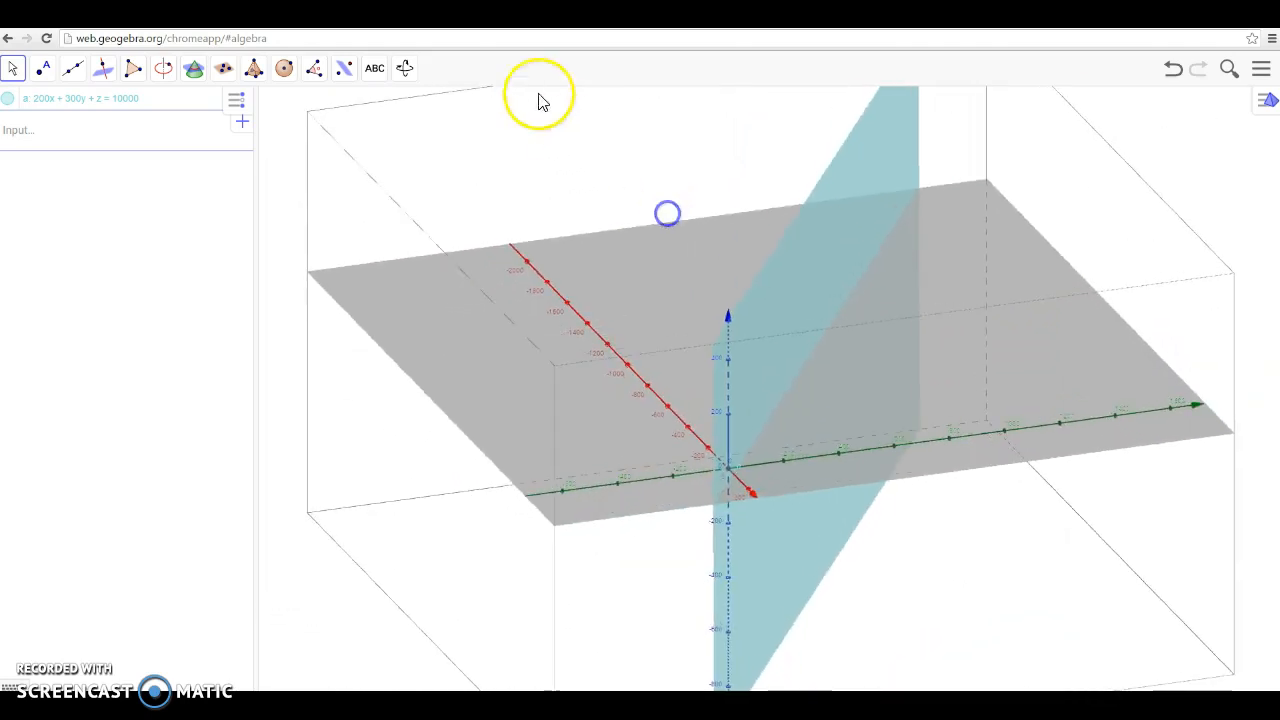
{"action": "left_click", "coordinate": [401, 70]}
{"action": "left_click", "coordinate": [846, 432]}
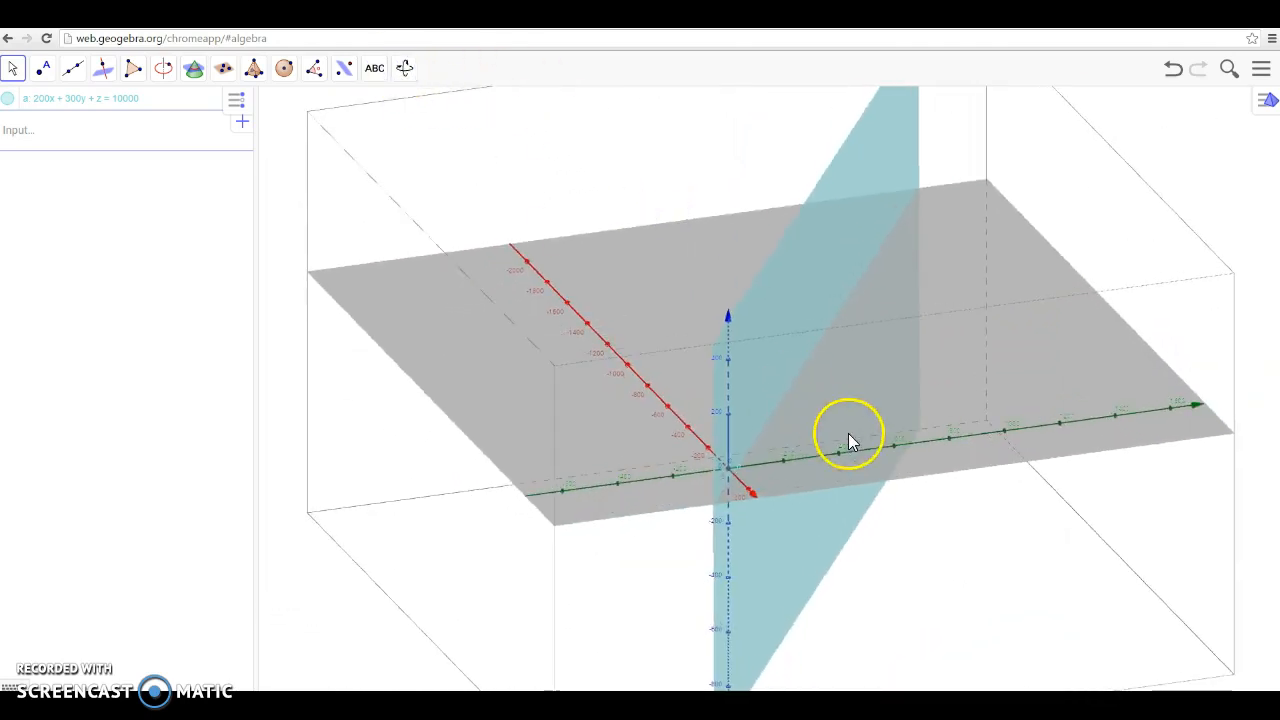
{"action": "right_click_drag", "start_coordinate": [847, 452], "coordinate": [847, 453]}
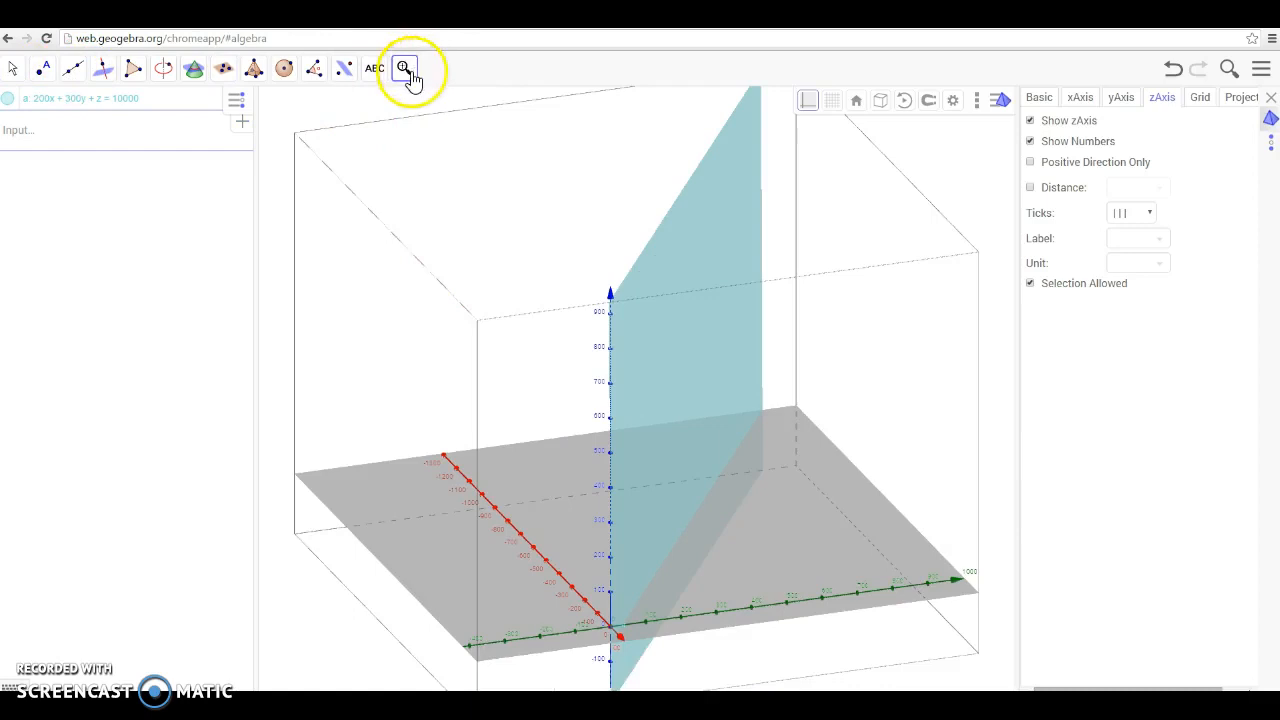
Shift the 3D scene with the Move Graphics View tool to look at the plane near the origin.
{"action": "left_click", "coordinate": [403, 67]}
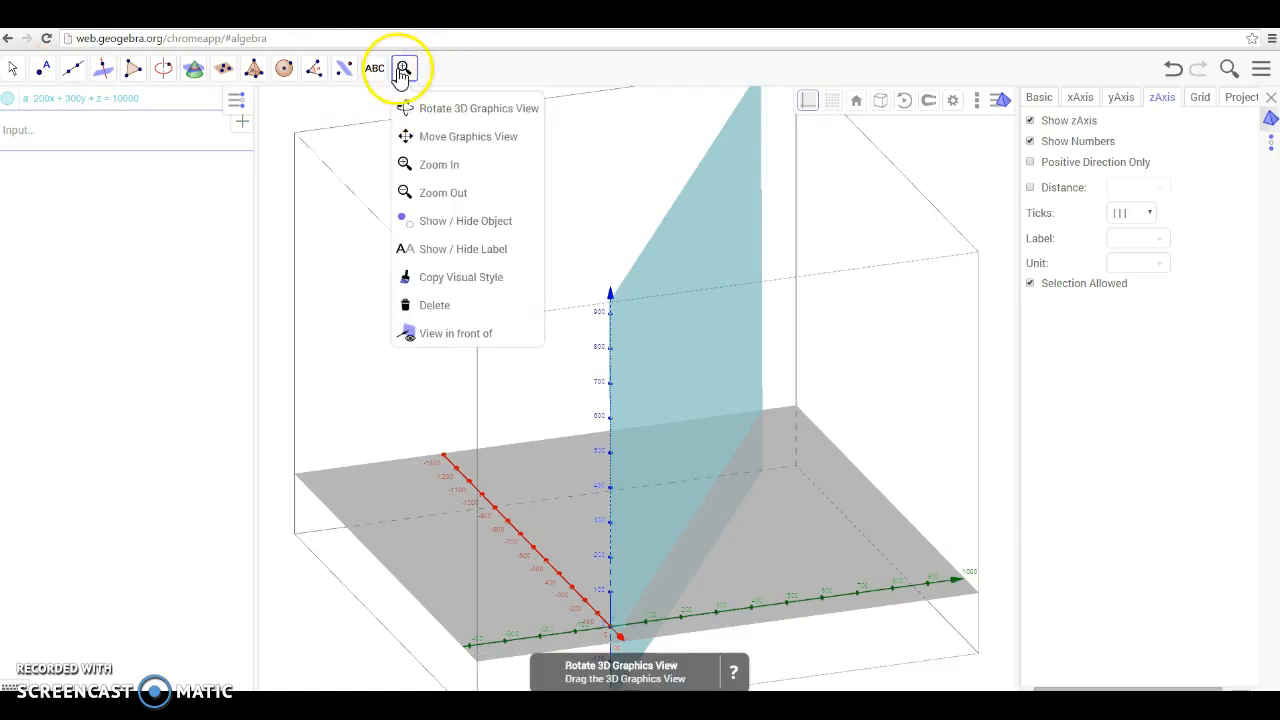
{"action": "left_click", "coordinate": [449, 140]}
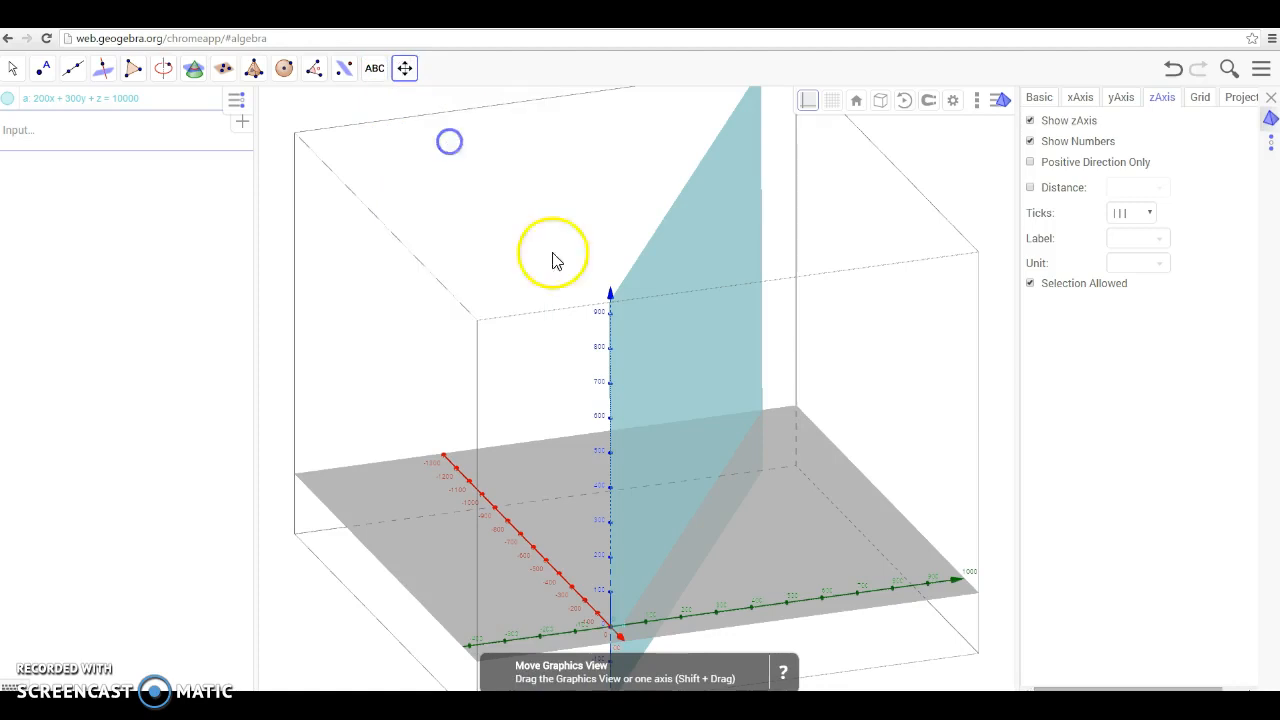
{"action": "left_click", "coordinate": [777, 533]}
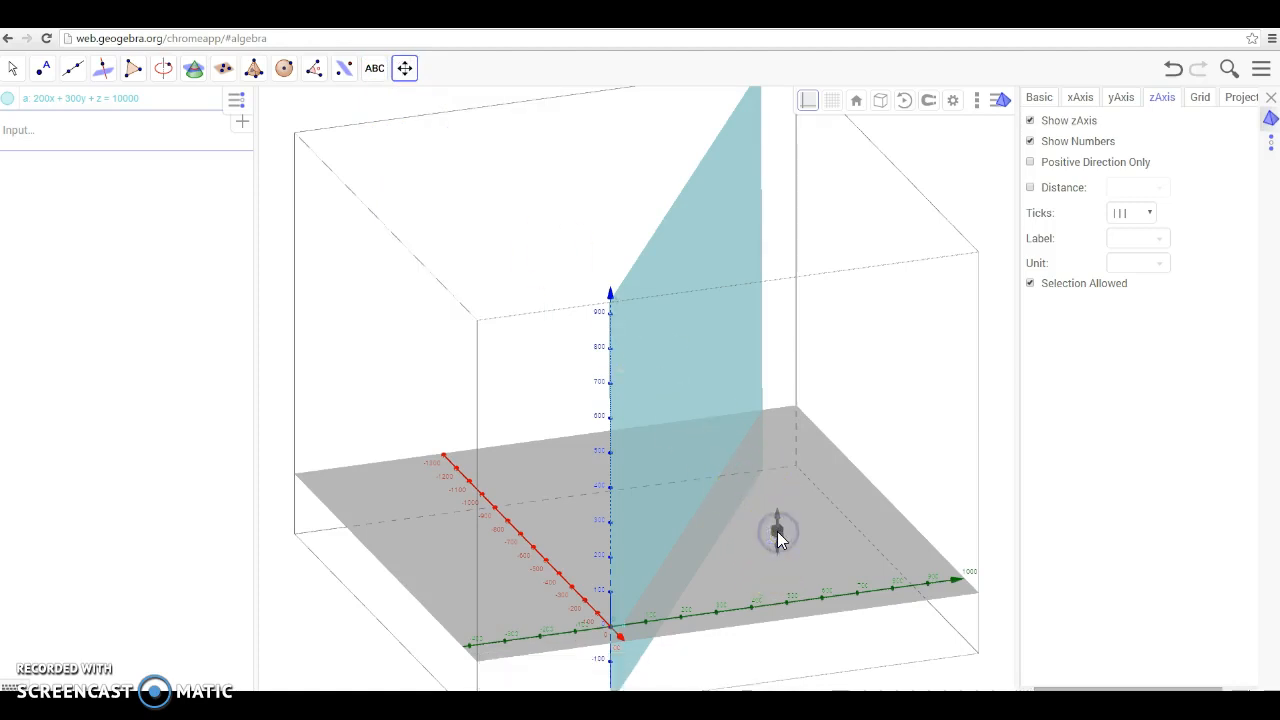
{"action": "left_click", "coordinate": [787, 508]}
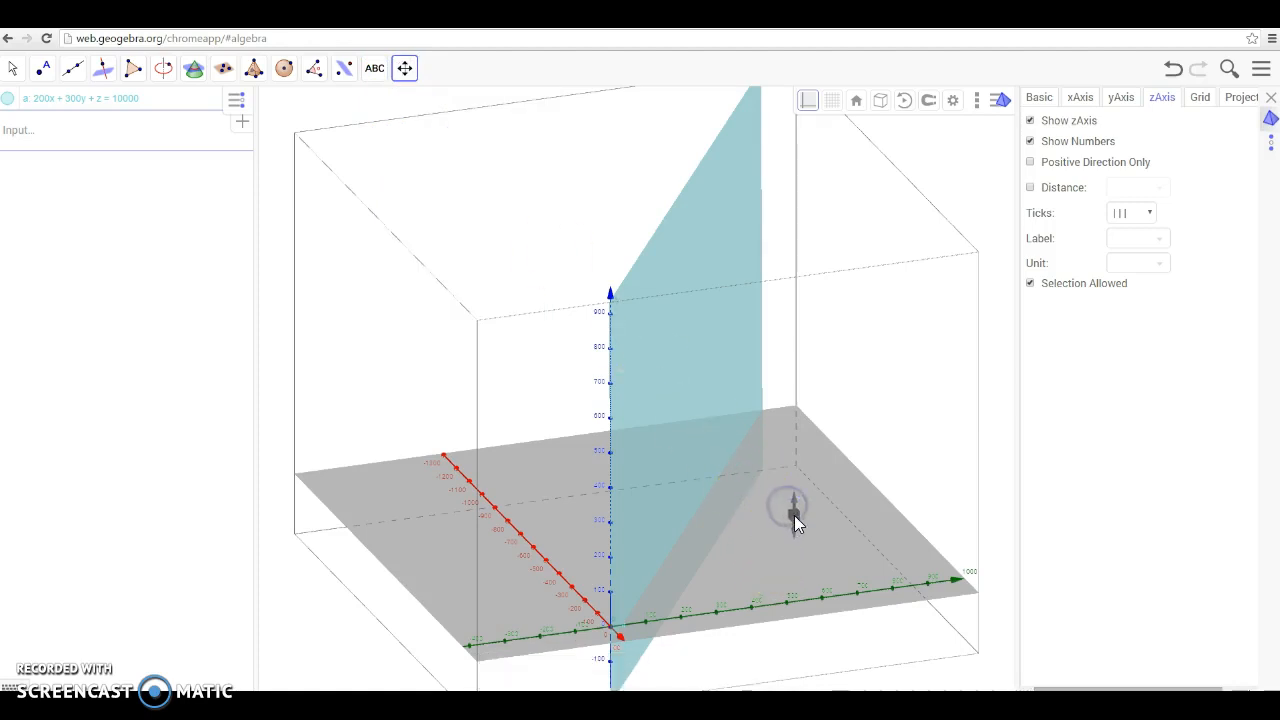
{"action": "left_click_drag", "start_coordinate": [796, 547], "coordinate": [764, 518]}
{"action": "left_click", "coordinate": [828, 589]}
{"action": "left_click_drag", "start_coordinate": [818, 591], "coordinate": [766, 566]}
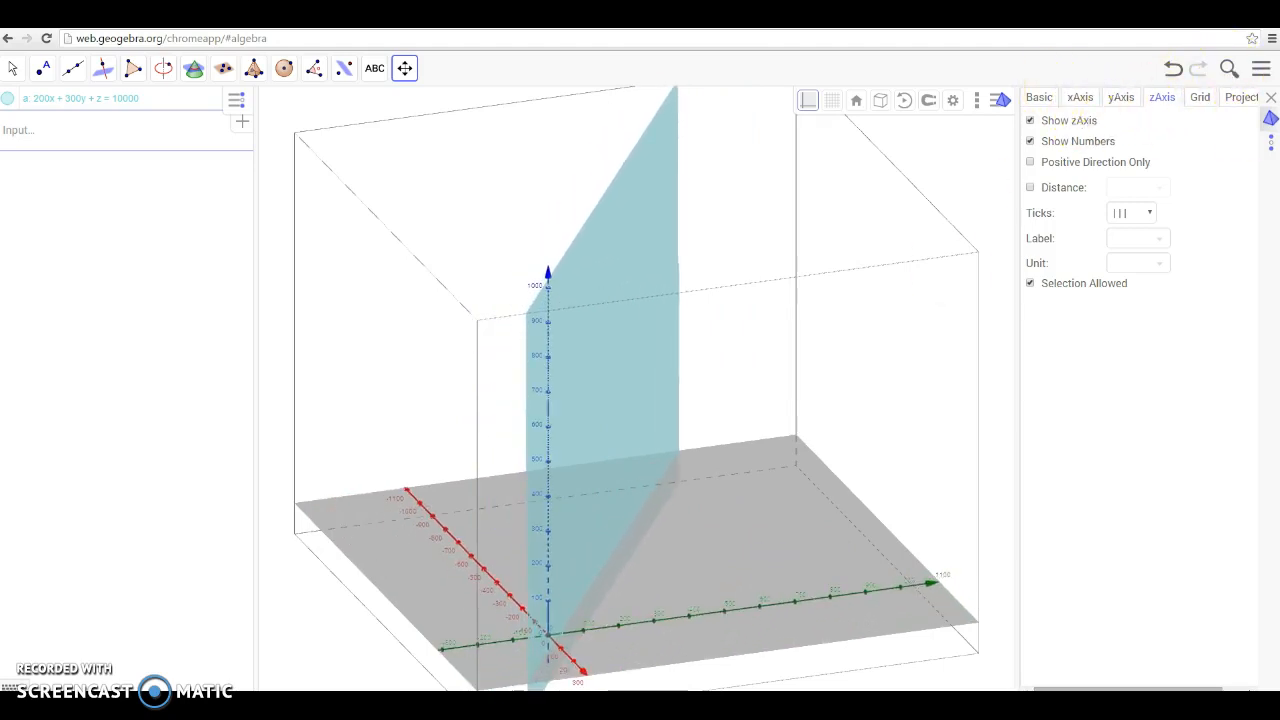
Look through the 3D view's axis, grid and projection settings for options that adjust the axis scale.
{"action": "left_click", "coordinate": [1270, 100]}
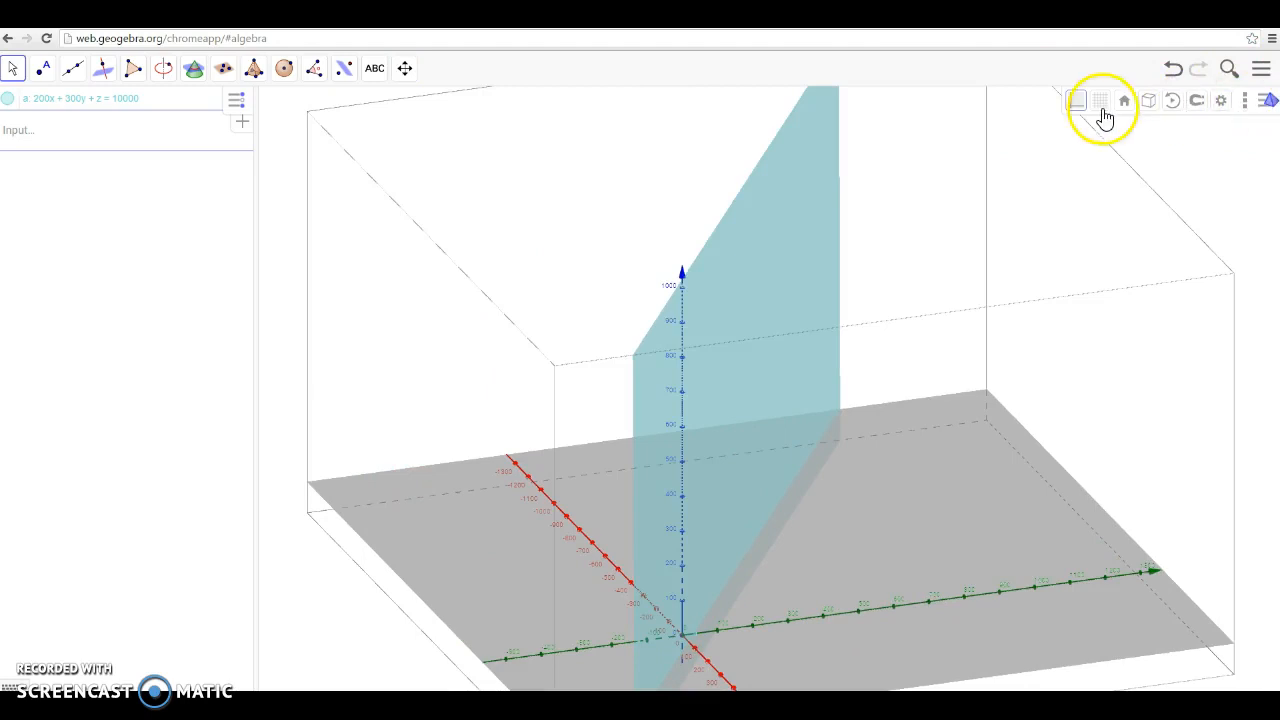
{"action": "left_click", "coordinate": [1224, 104]}
{"action": "left_click", "coordinate": [1086, 98]}
{"action": "left_click", "coordinate": [1170, 97]}
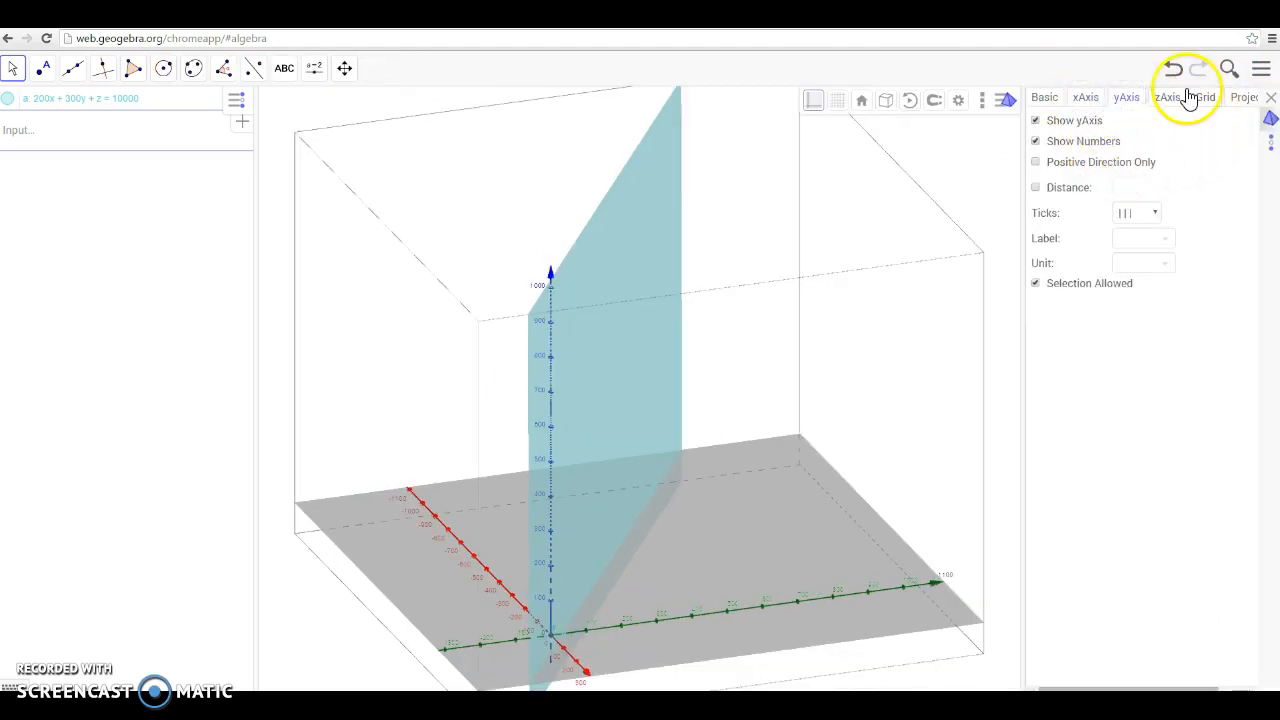
{"action": "left_click", "coordinate": [1204, 98]}
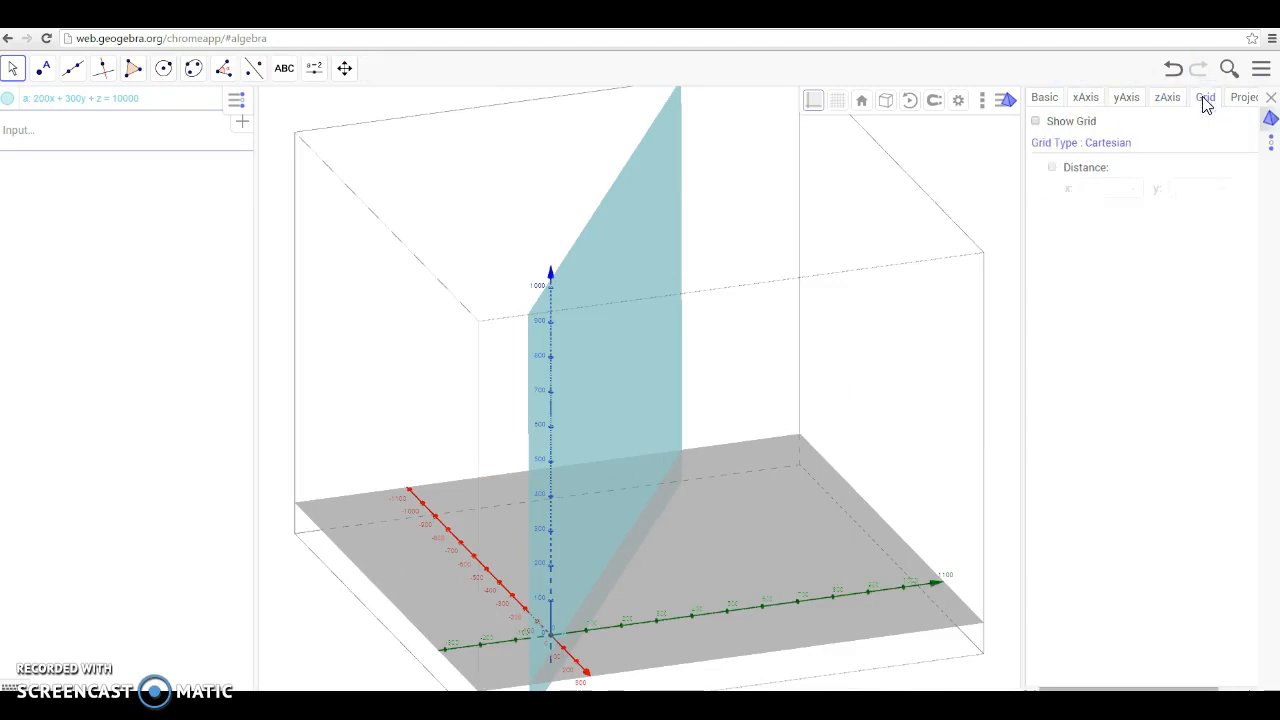
{"action": "left_click", "coordinate": [1240, 98]}
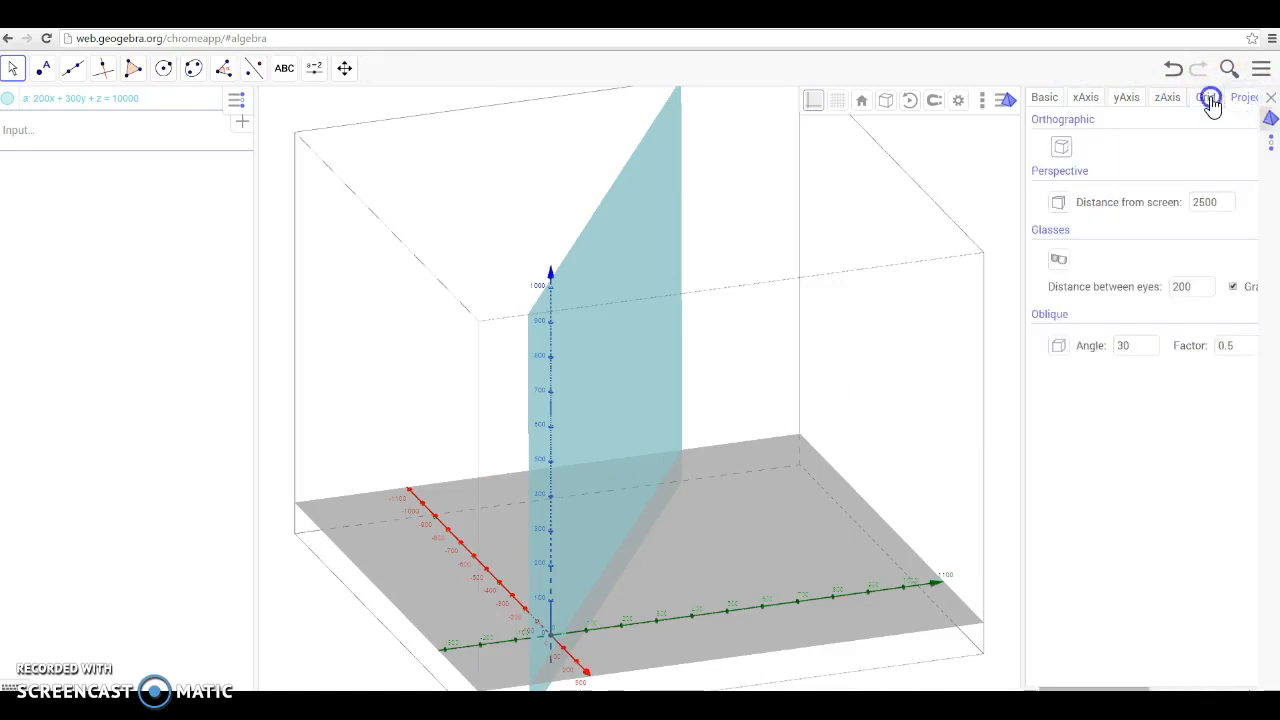
{"action": "left_click", "coordinate": [1208, 99]}
{"action": "left_click", "coordinate": [1237, 99]}
{"action": "left_click", "coordinate": [1087, 100]}
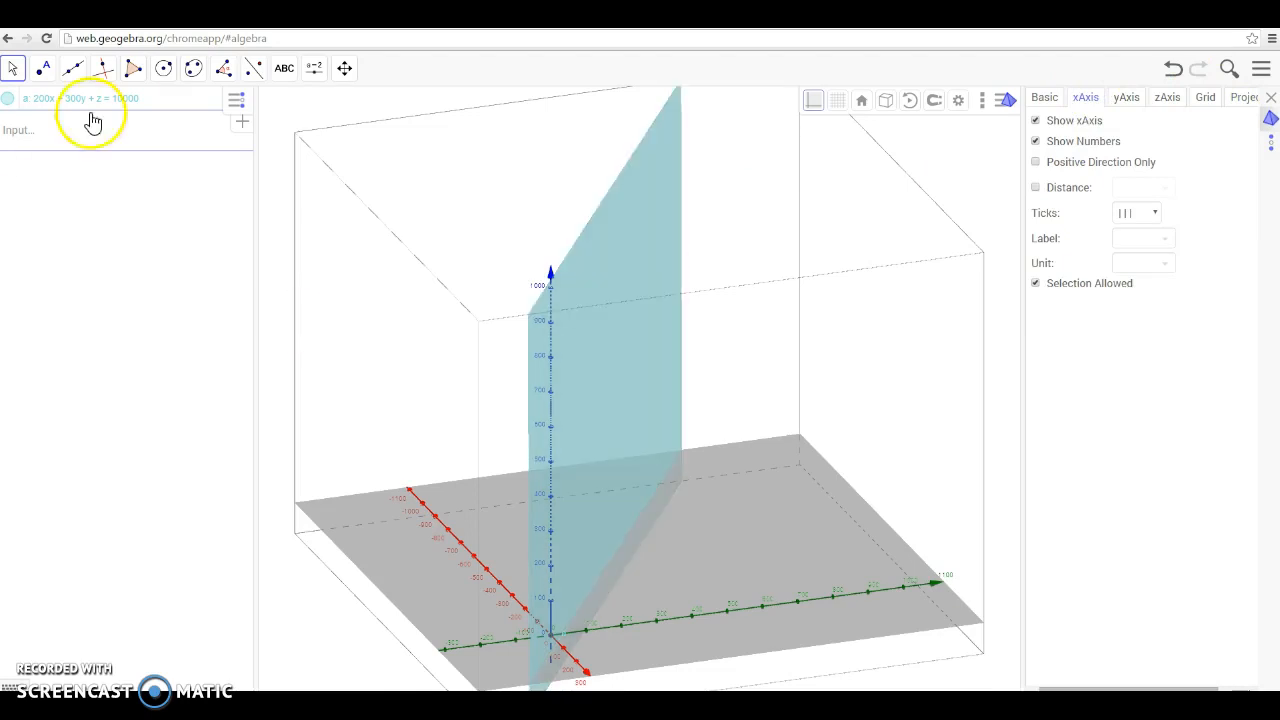
Review the view tools and zoom the 3D view out until the axis numbering reaches the thousands.
{"action": "left_click", "coordinate": [344, 68]}
{"action": "left_click", "coordinate": [380, 140]}
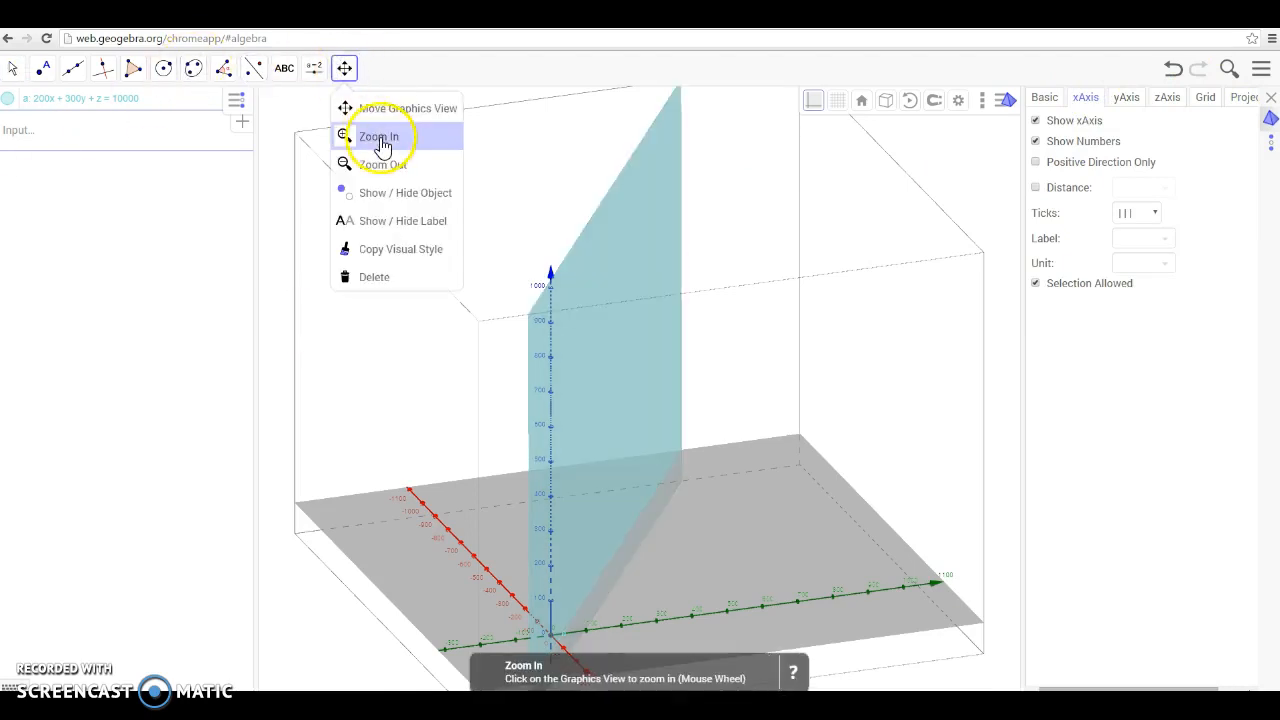
{"action": "scroll", "coordinate": [631, 441], "scroll_direction": "down", "scroll_amount": 6}
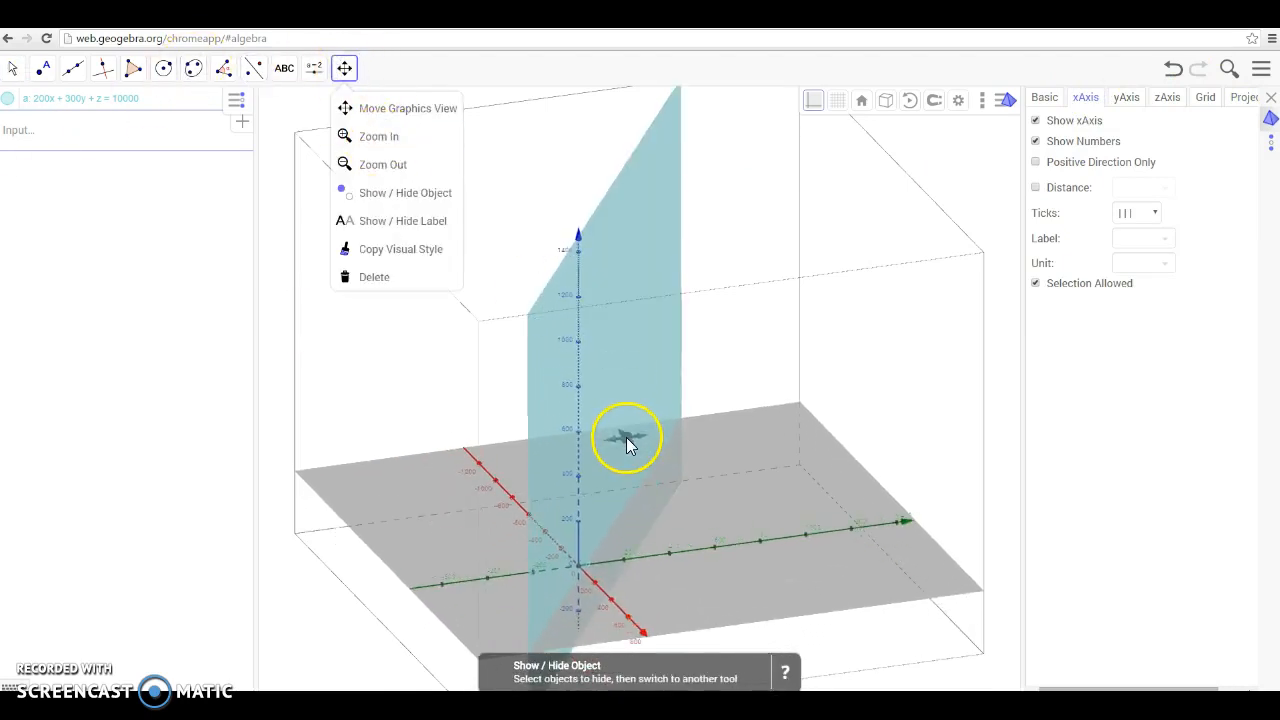
{"action": "scroll", "coordinate": [631, 441], "scroll_direction": "down", "scroll_amount": 5}
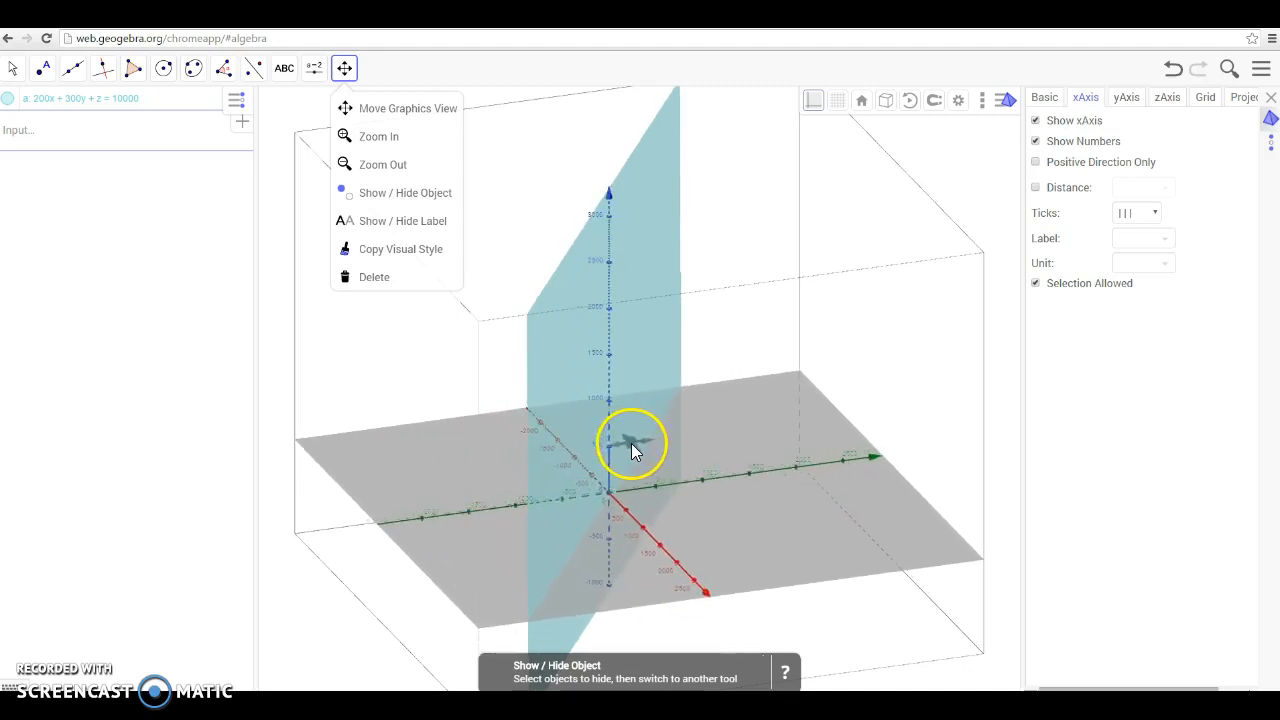
{"action": "scroll", "coordinate": [640, 456], "scroll_direction": "down", "scroll_amount": 4}
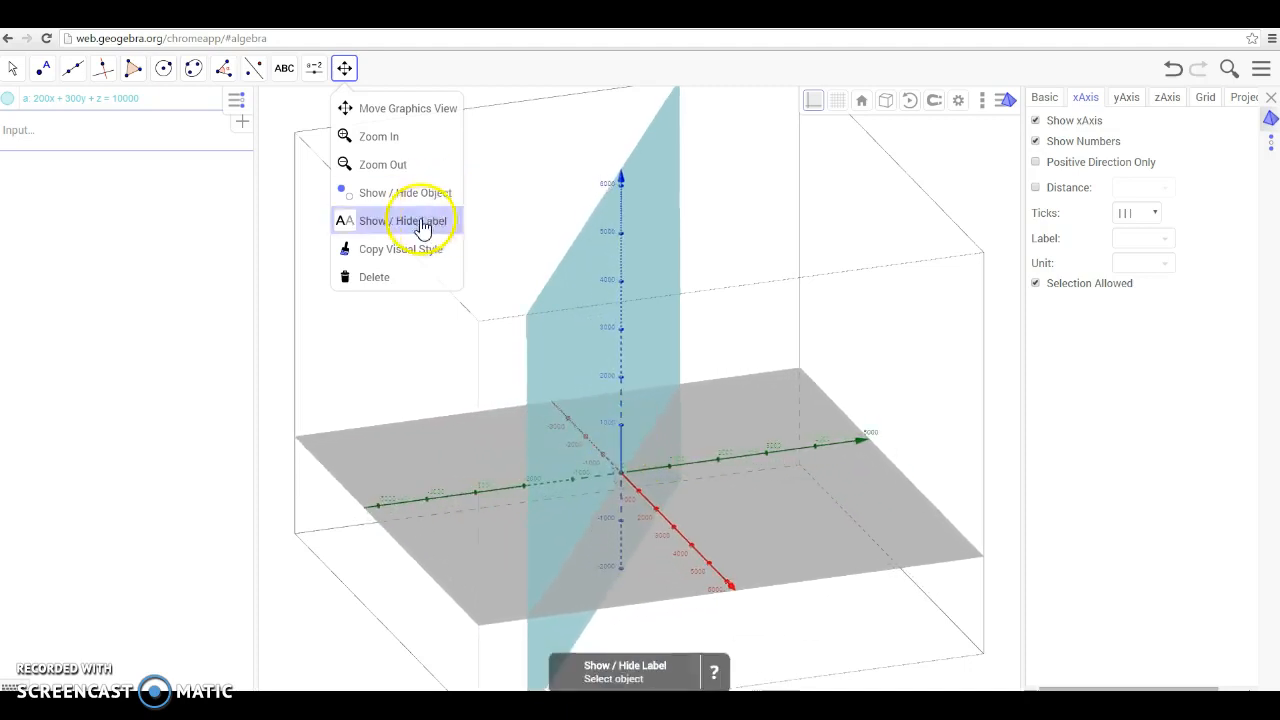
Shift, rotate and zoom out the 3D view to examine the plane 200x + 300y + z = 10000 from several sides.
{"action": "left_click", "coordinate": [383, 112]}
{"action": "left_click_drag", "start_coordinate": [766, 423], "coordinate": [637, 518]}
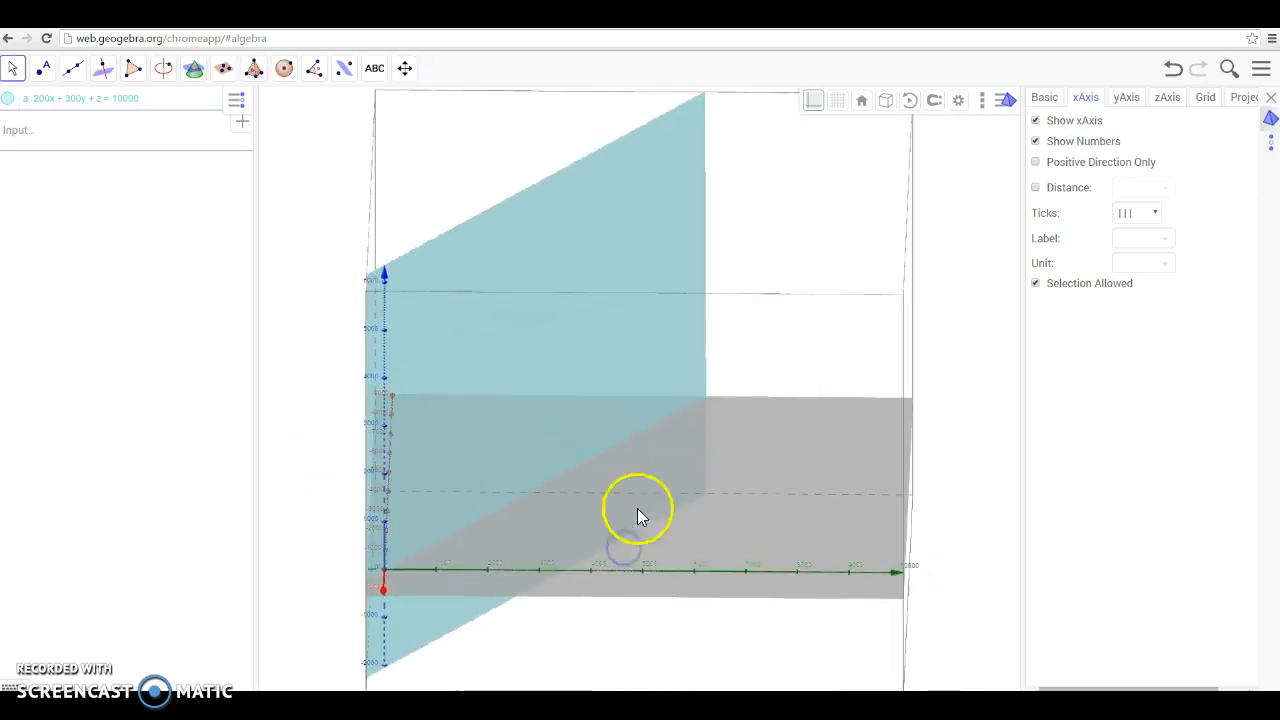
{"action": "left_click", "coordinate": [701, 430]}
{"action": "left_click_drag", "start_coordinate": [712, 492], "coordinate": [737, 486]}
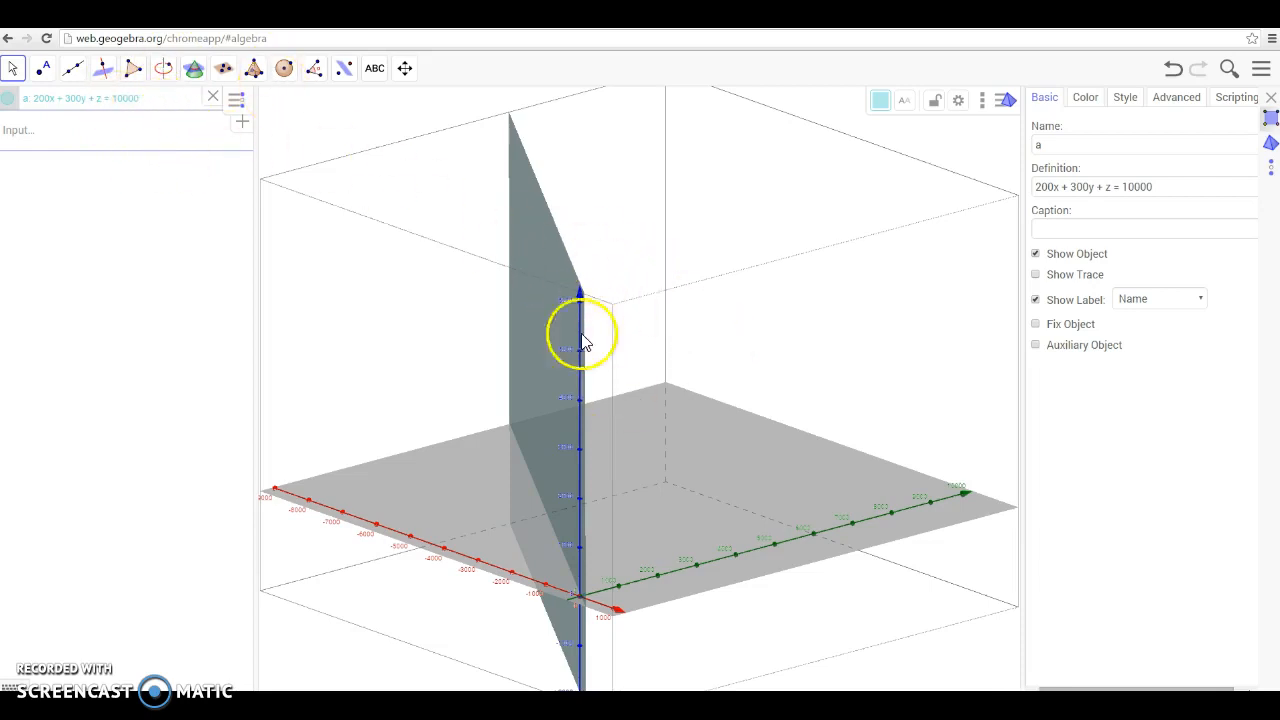
{"action": "left_click_drag", "start_coordinate": [646, 343], "coordinate": [644, 368]}
{"action": "scroll", "coordinate": [644, 365], "scroll_direction": "down", "scroll_amount": 4}
{"action": "right_click_drag", "start_coordinate": [684, 365], "coordinate": [635, 365]}
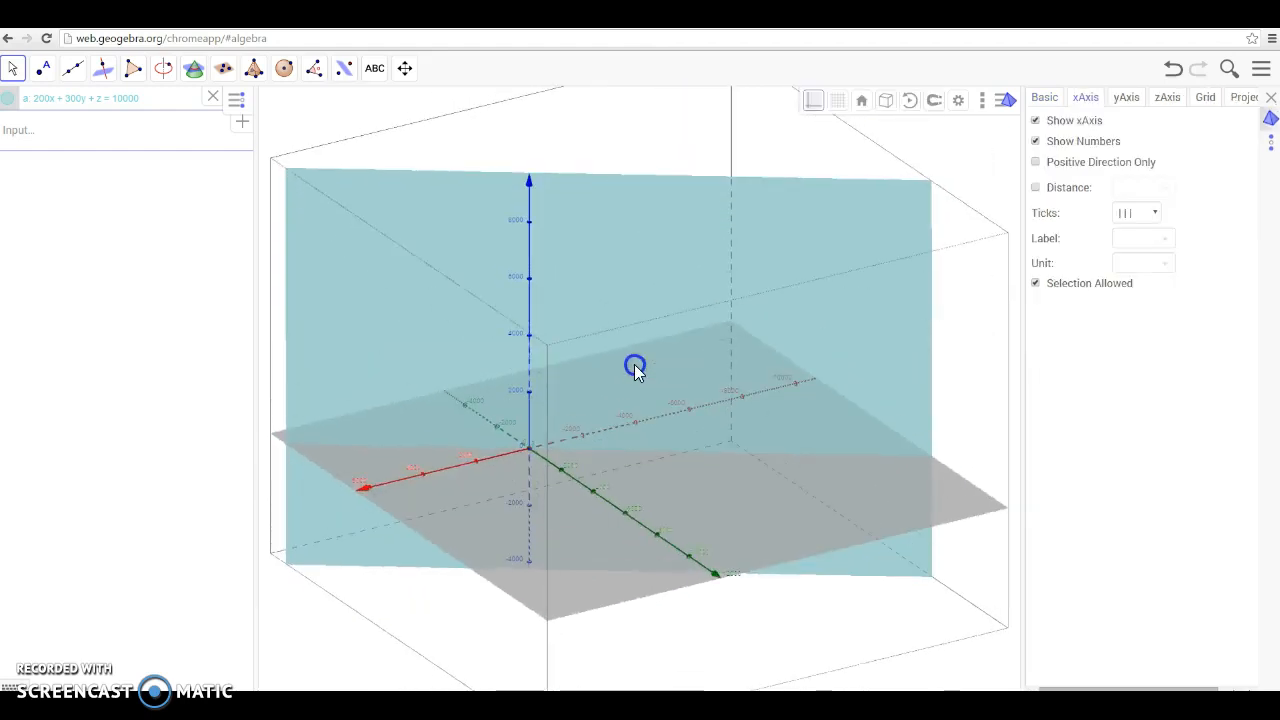
Recolour the plane orange (#FF6600) in its object properties and raise its opacity partway toward 100.
{"action": "right_click", "coordinate": [742, 303]}
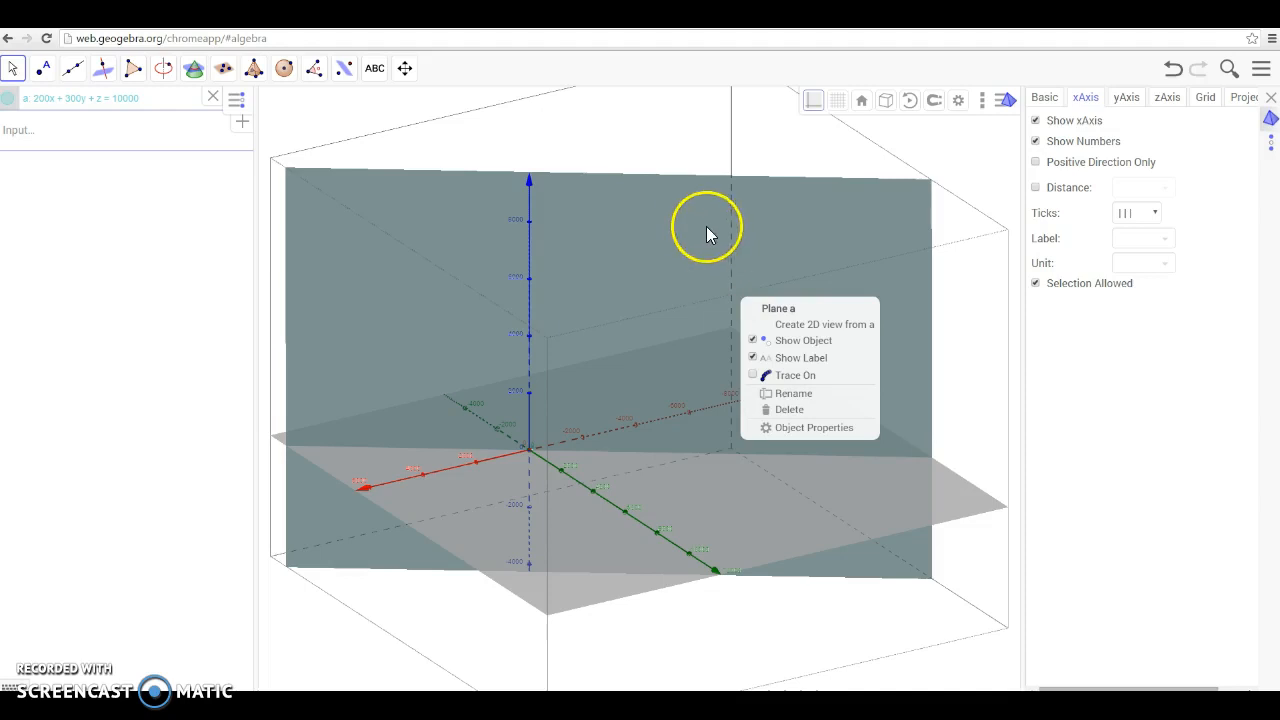
{"action": "right_click", "coordinate": [697, 264]}
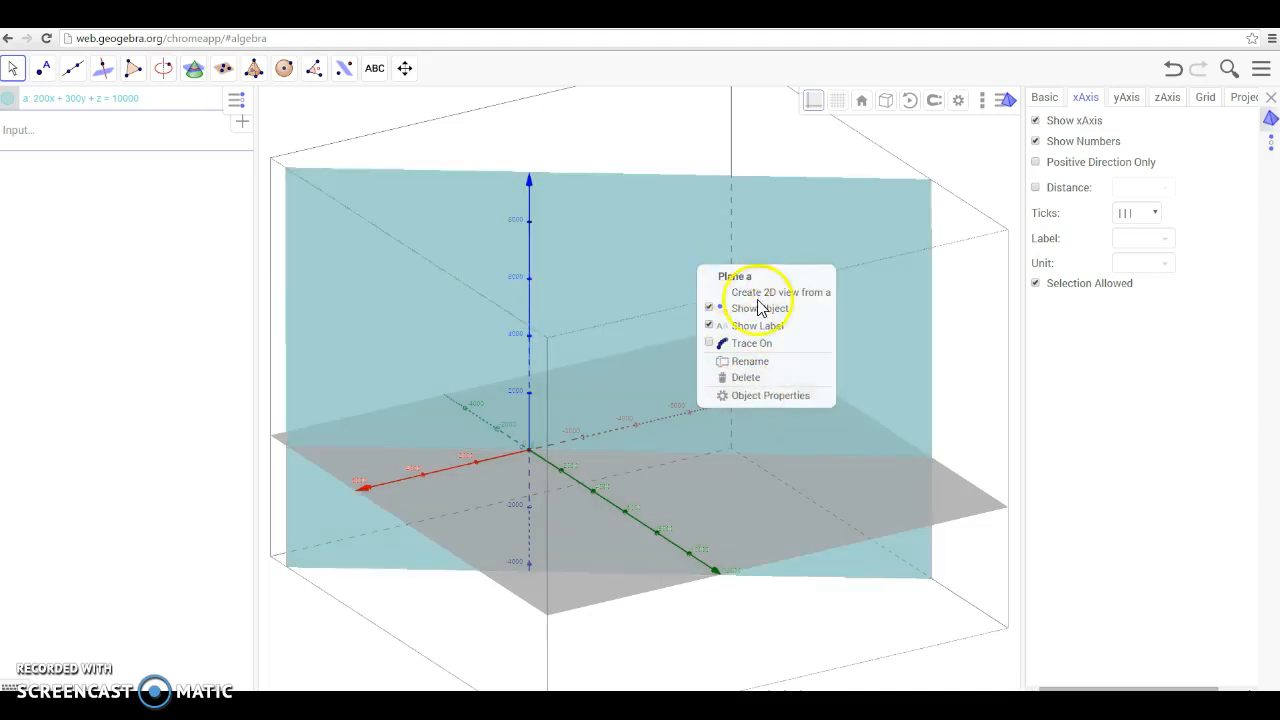
{"action": "left_click", "coordinate": [757, 394]}
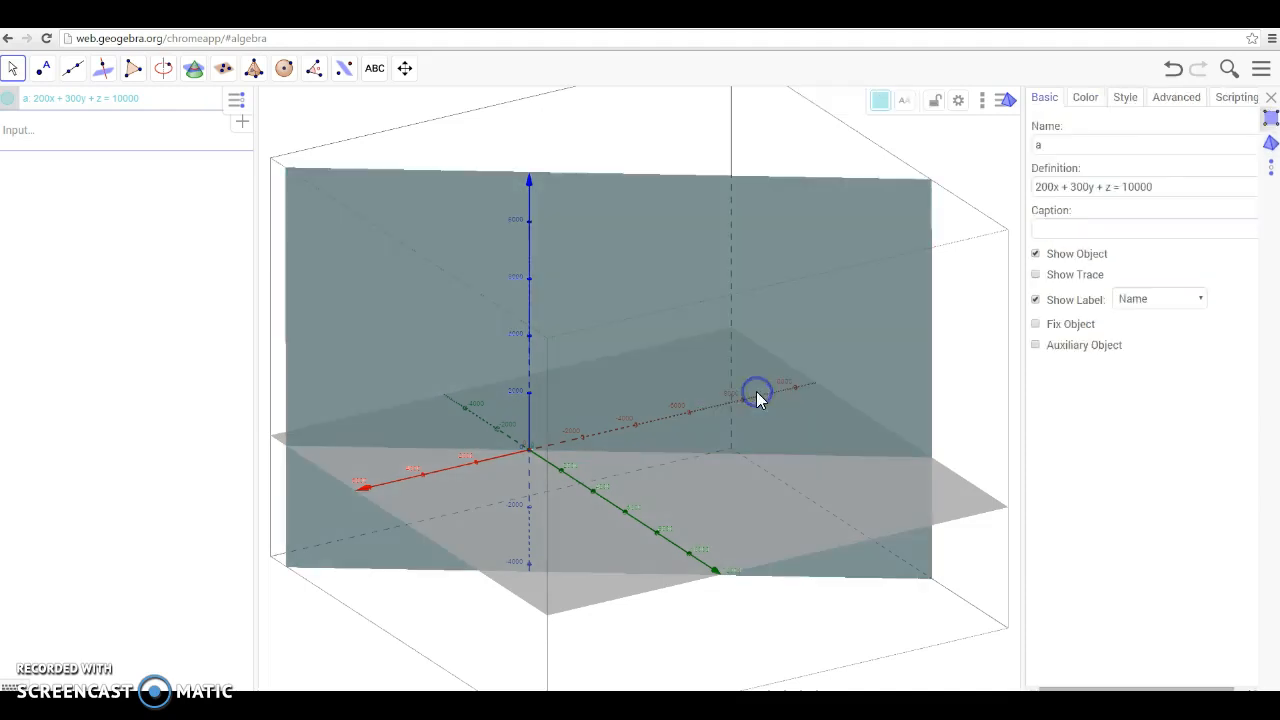
{"action": "left_click", "coordinate": [1088, 97]}
{"action": "left_click", "coordinate": [1099, 134]}
{"action": "left_click", "coordinate": [1128, 148]}
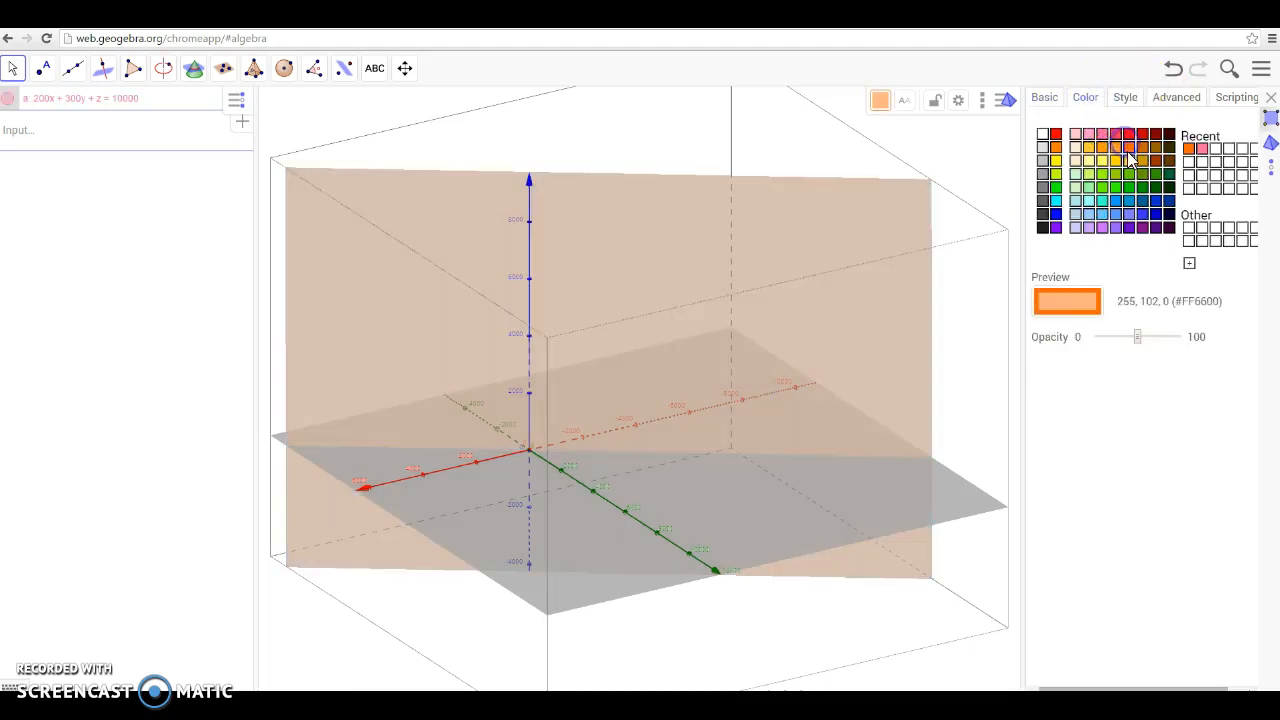
{"action": "left_click_drag", "start_coordinate": [1105, 345], "coordinate": [1155, 343]}
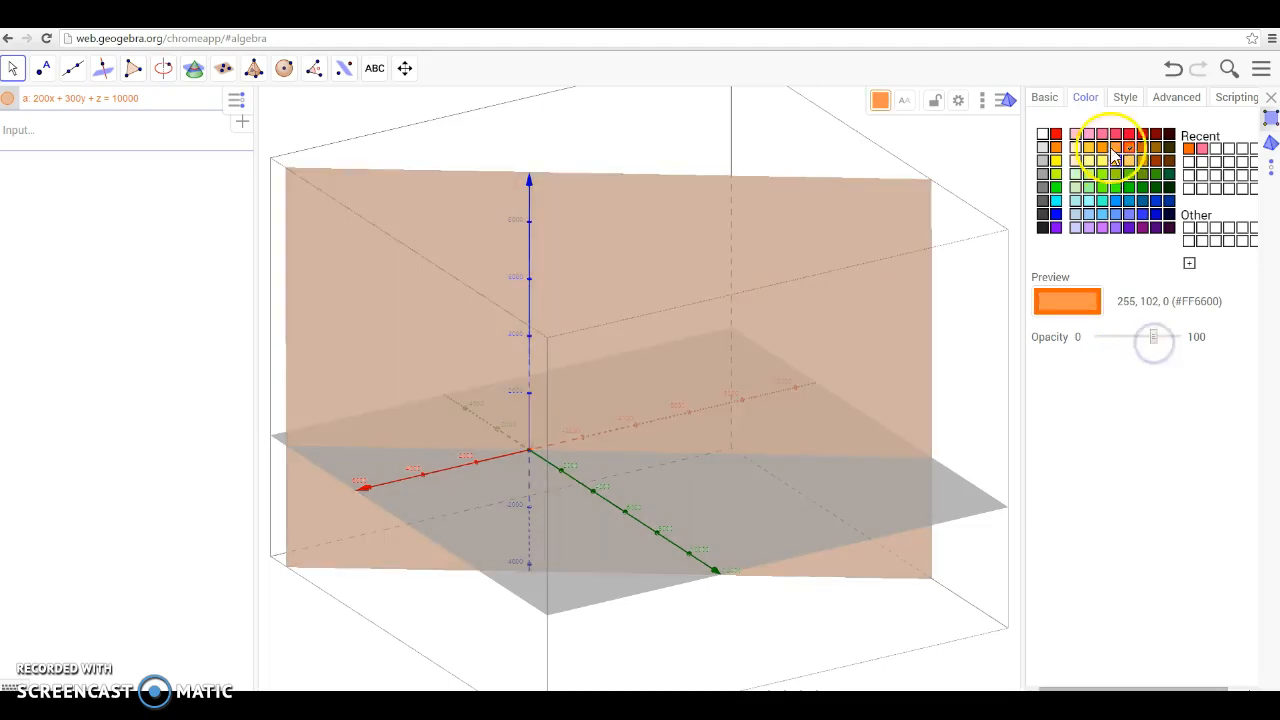
Look through the plane's style, advanced, scripting and basic properties, including the label display choices.
{"action": "left_click", "coordinate": [1123, 98]}
{"action": "left_click", "coordinate": [1116, 100]}
{"action": "left_click", "coordinate": [1178, 98]}
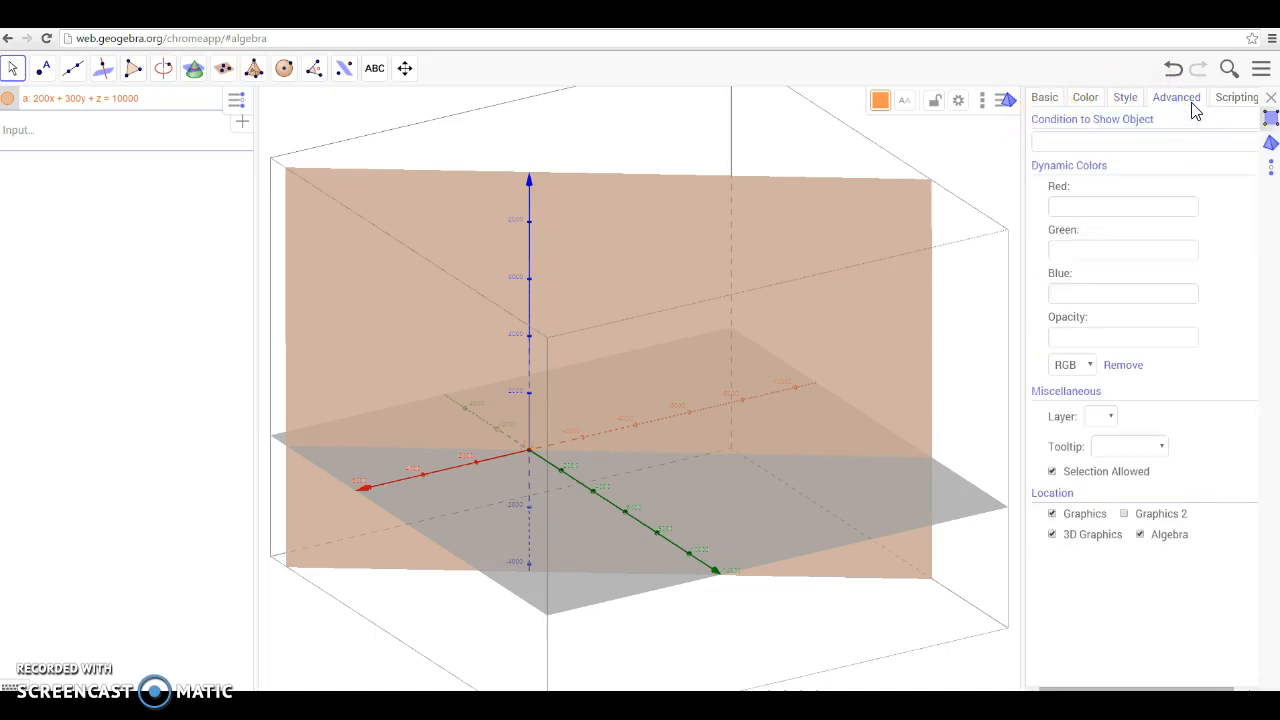
{"action": "left_click", "coordinate": [1226, 102]}
{"action": "left_click", "coordinate": [1057, 101]}
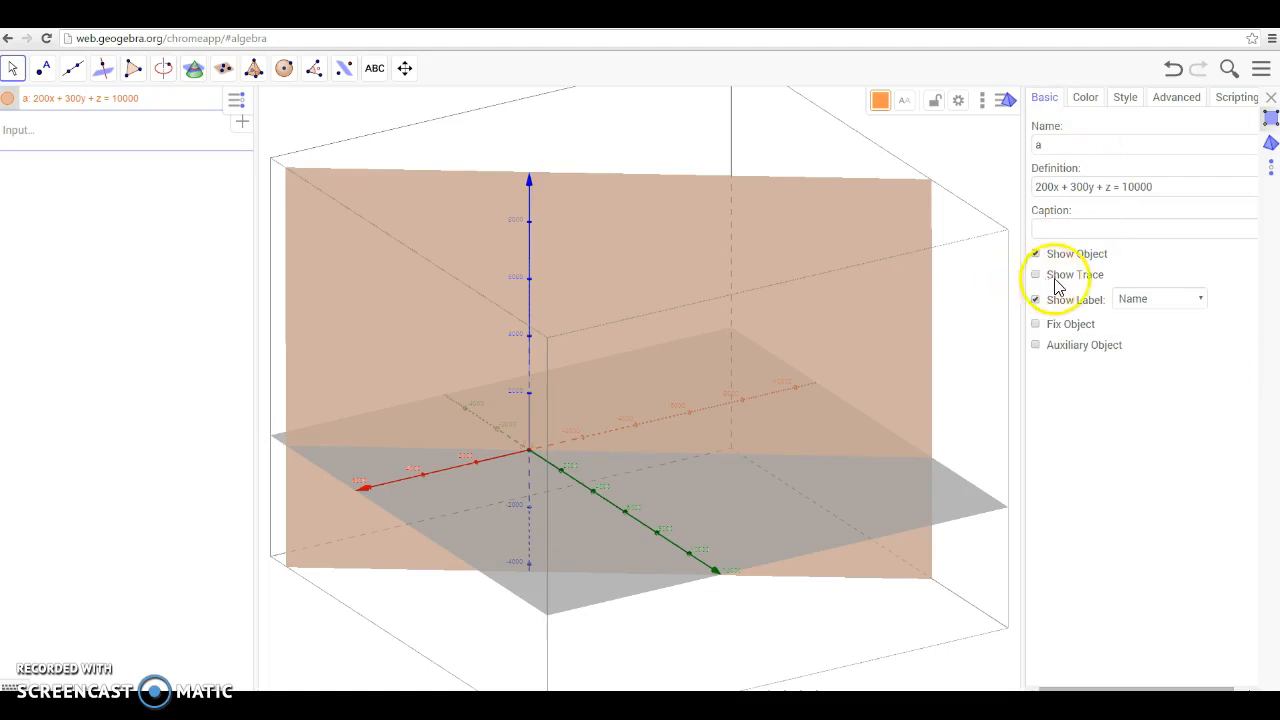
{"action": "left_click", "coordinate": [1162, 296]}
{"action": "left_click", "coordinate": [1115, 403]}
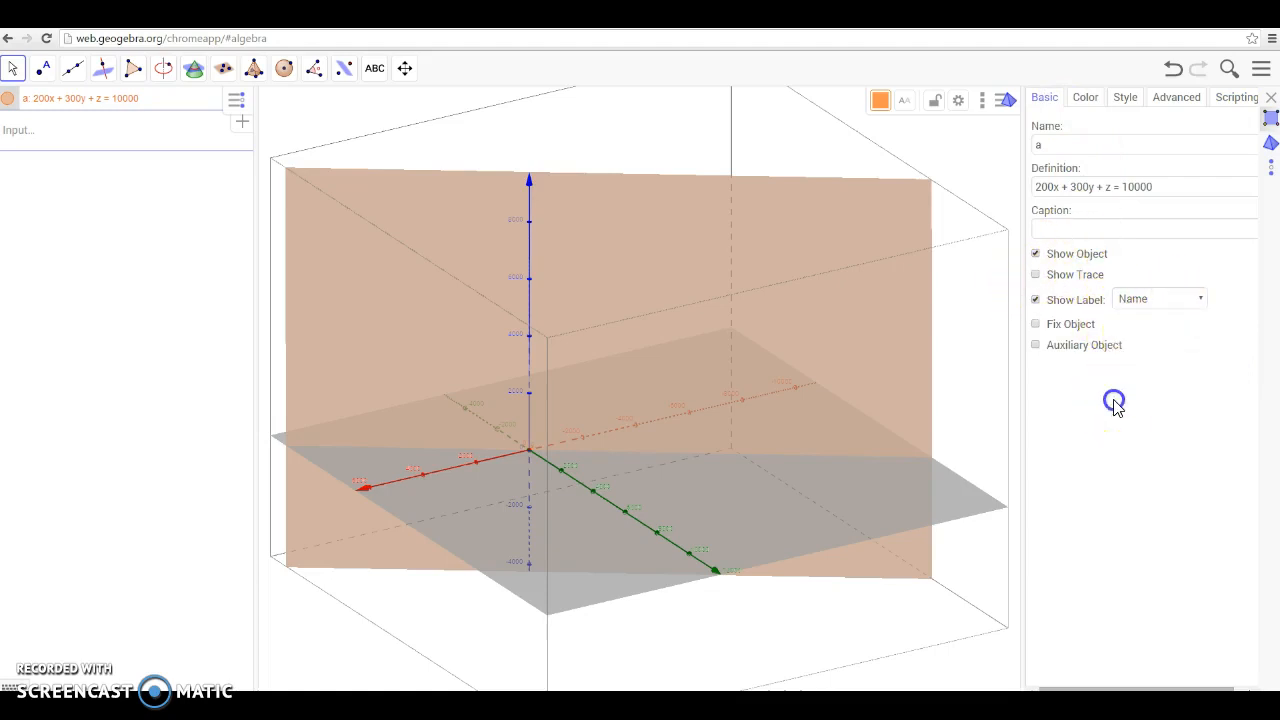